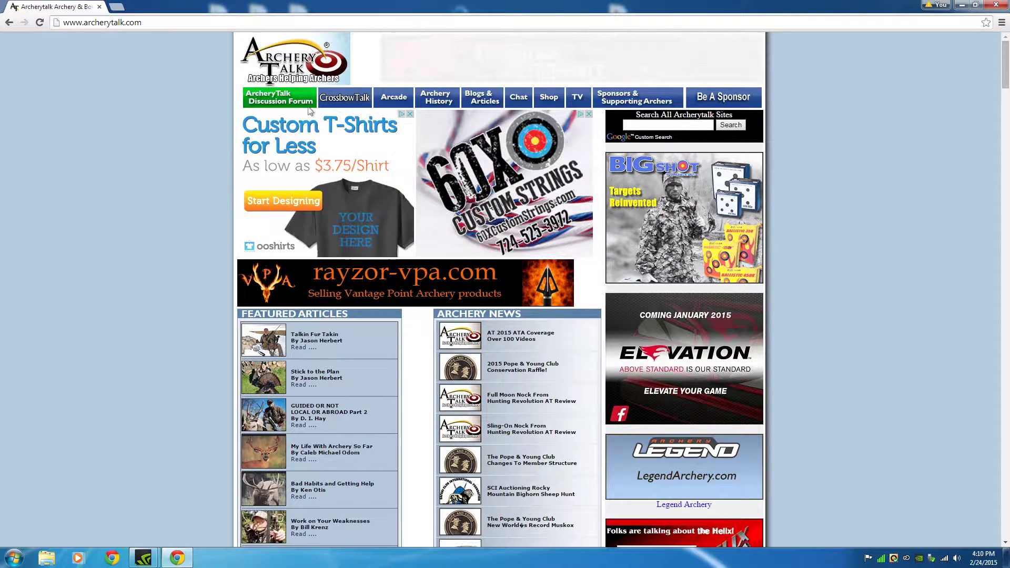
# Open the ArcheryTalk Discussion Forum and look through its list of forum sections.
pyautogui.click(280, 101)
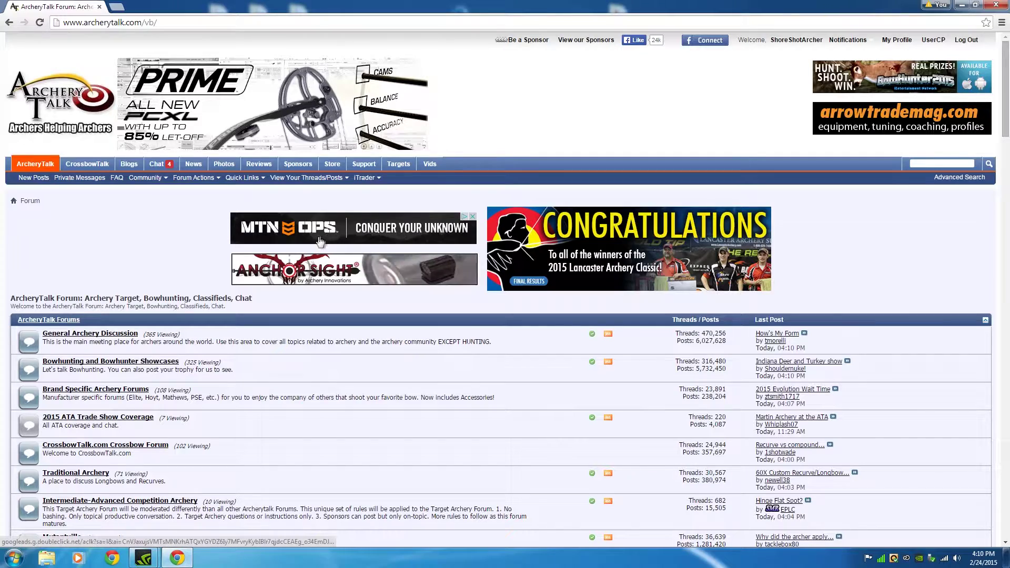
pyautogui.scroll(-2, 316, 243)
pyautogui.scroll(-1, 309, 241)
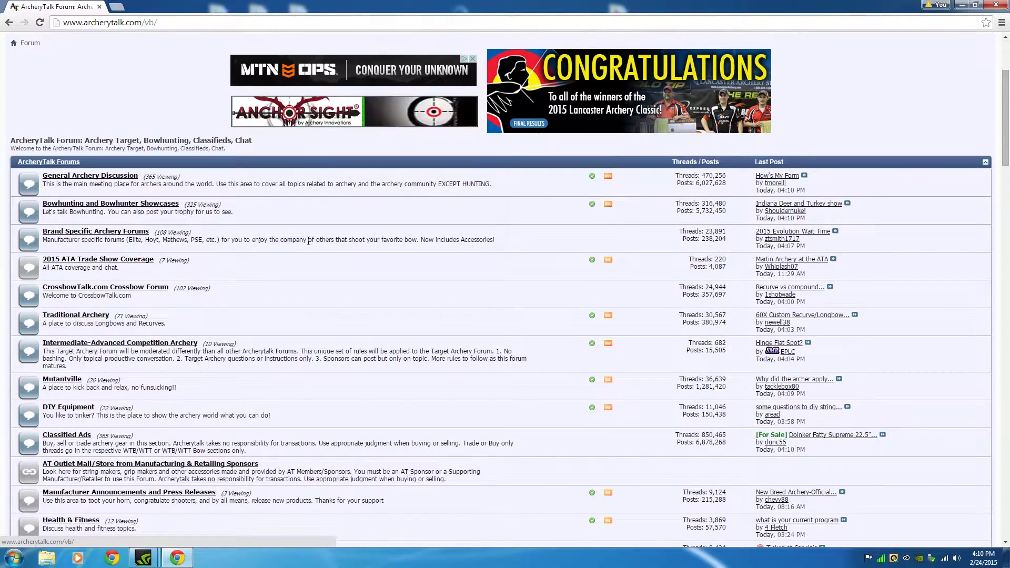
pyautogui.scroll(-1, 308, 241)
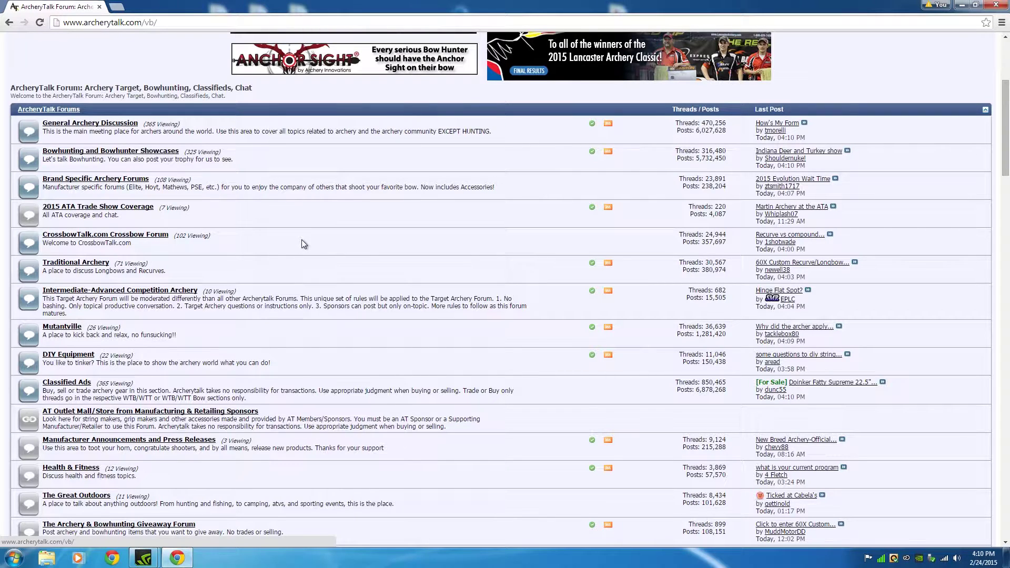
pyautogui.scroll(-1, 301, 239)
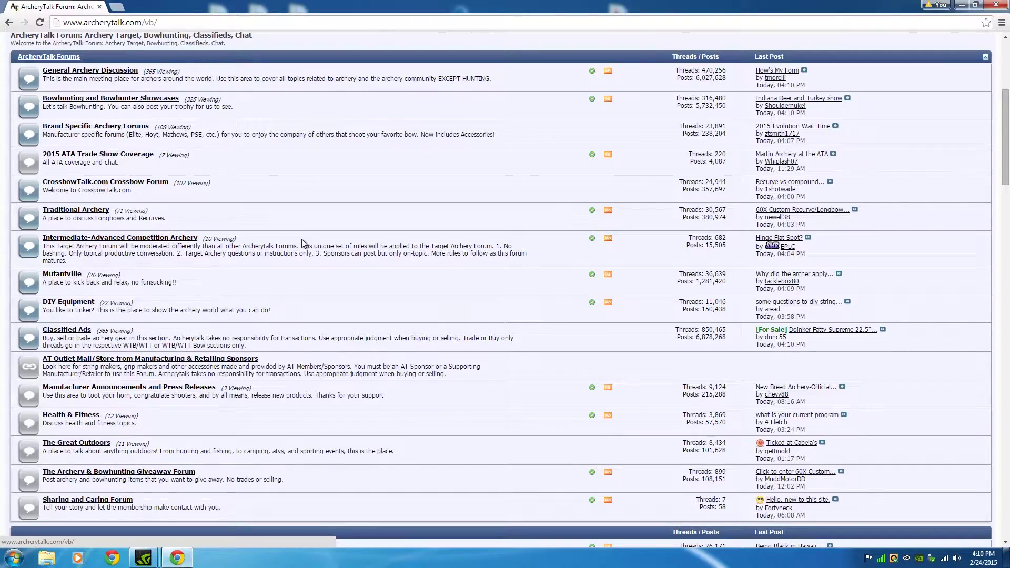
pyautogui.scroll(-5, 302, 243)
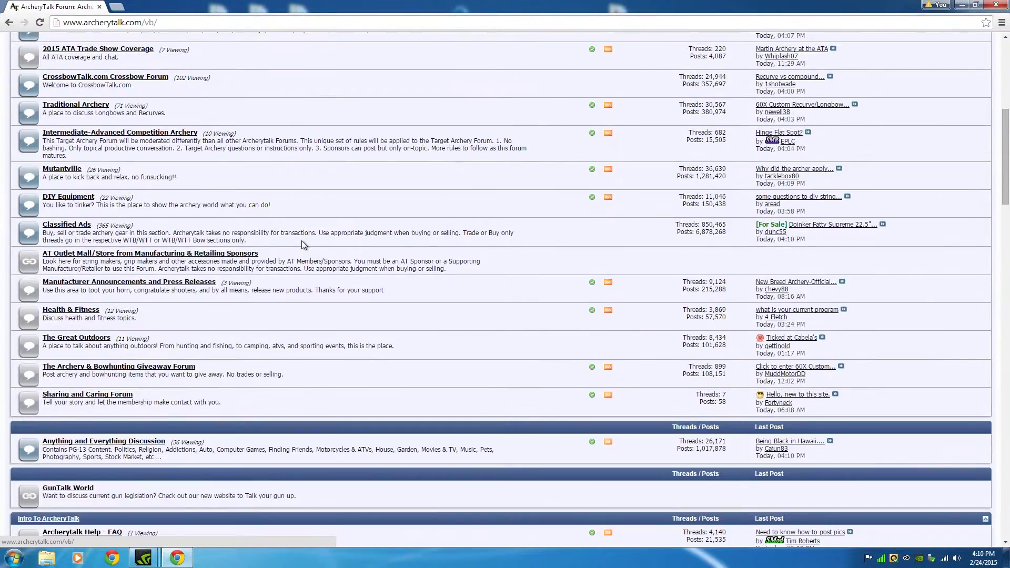
pyautogui.scroll(-4, 299, 243)
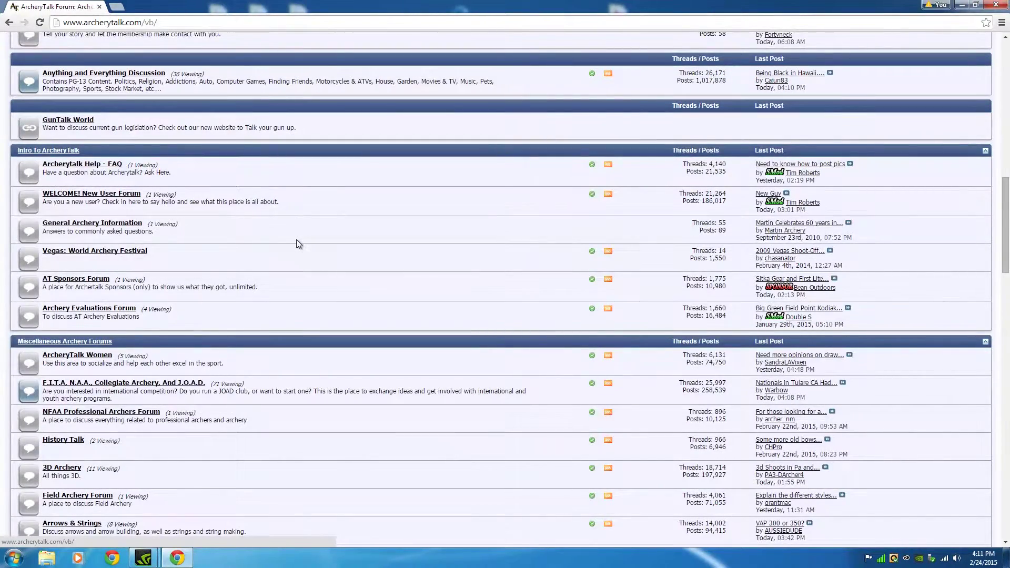
pyautogui.scroll(1, 298, 243)
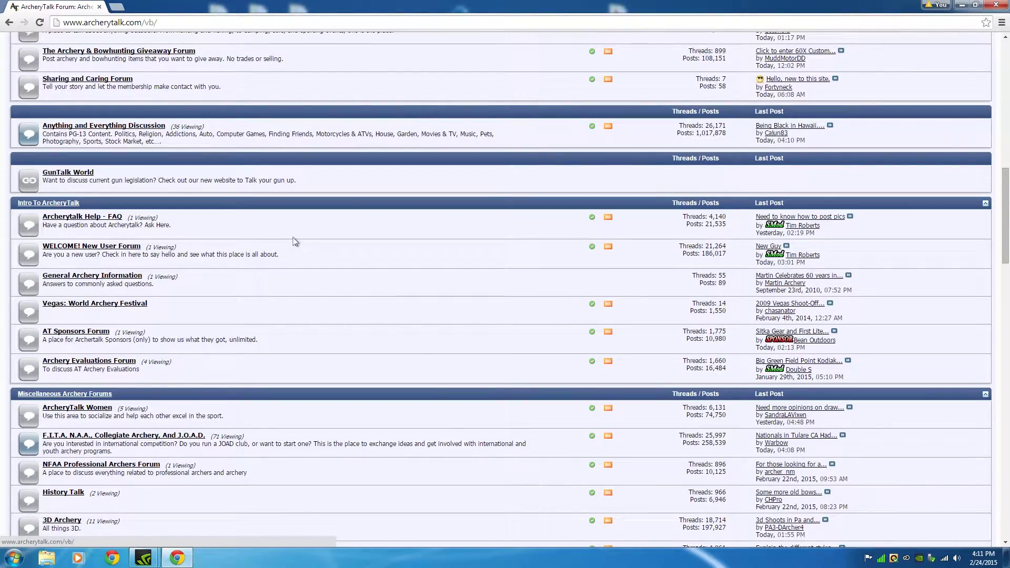
pyautogui.scroll(7, 293, 238)
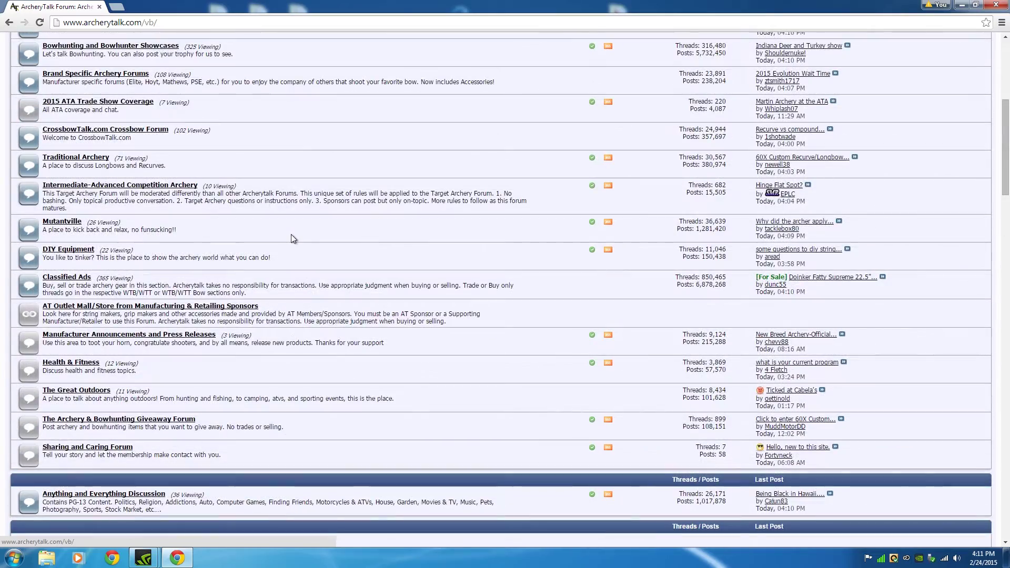
pyautogui.scroll(3, 292, 235)
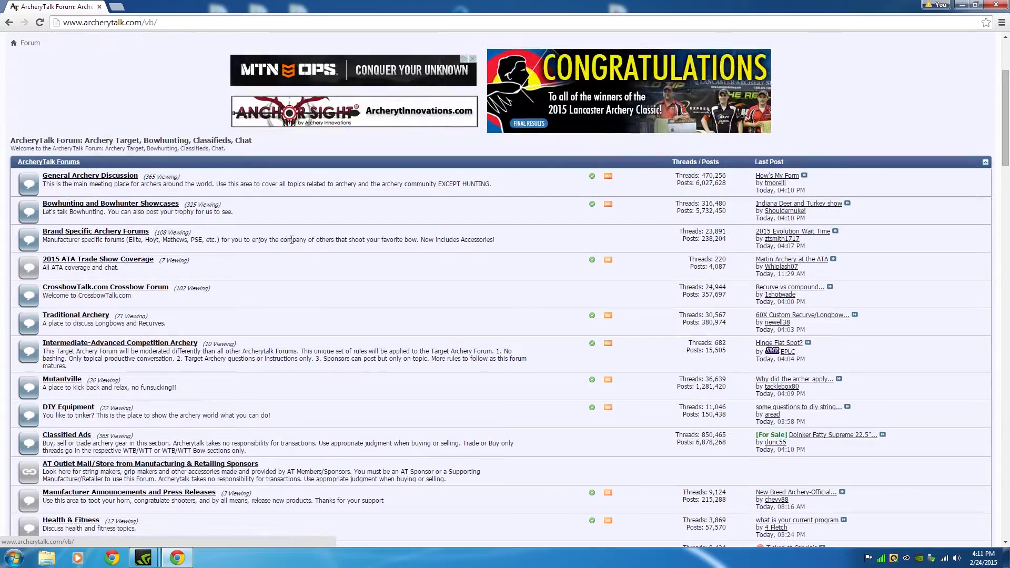
pyautogui.scroll(3, 290, 240)
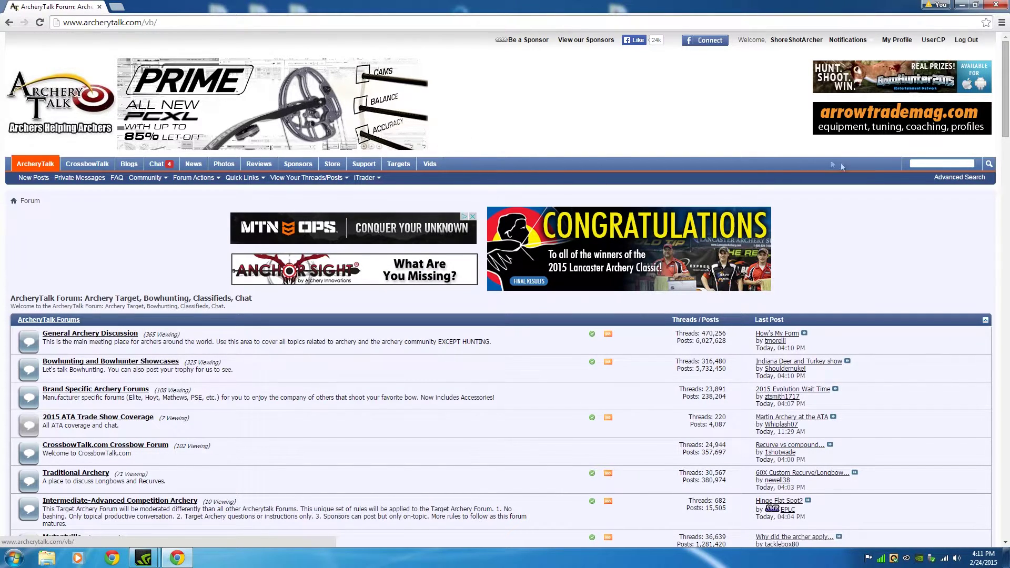
# Search the forum for "Easton x7 2312".
pyautogui.click(931, 163)
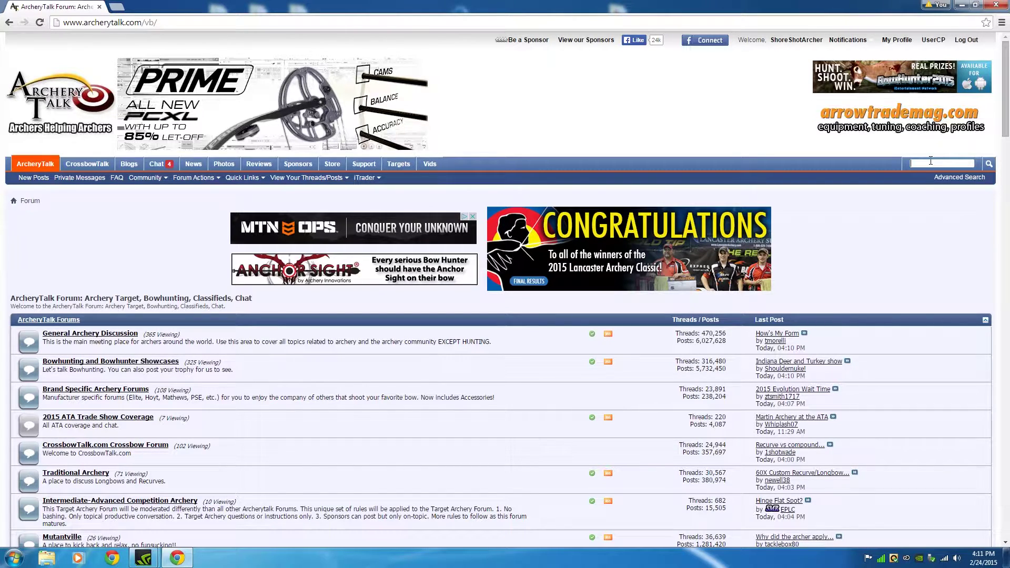
pyautogui.write('Eas')
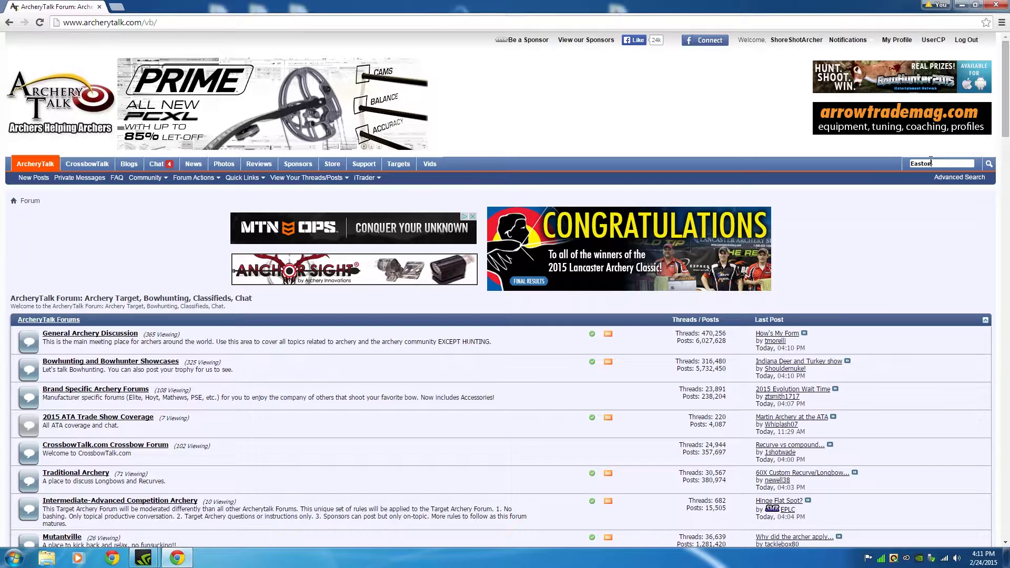
pyautogui.write('ton')
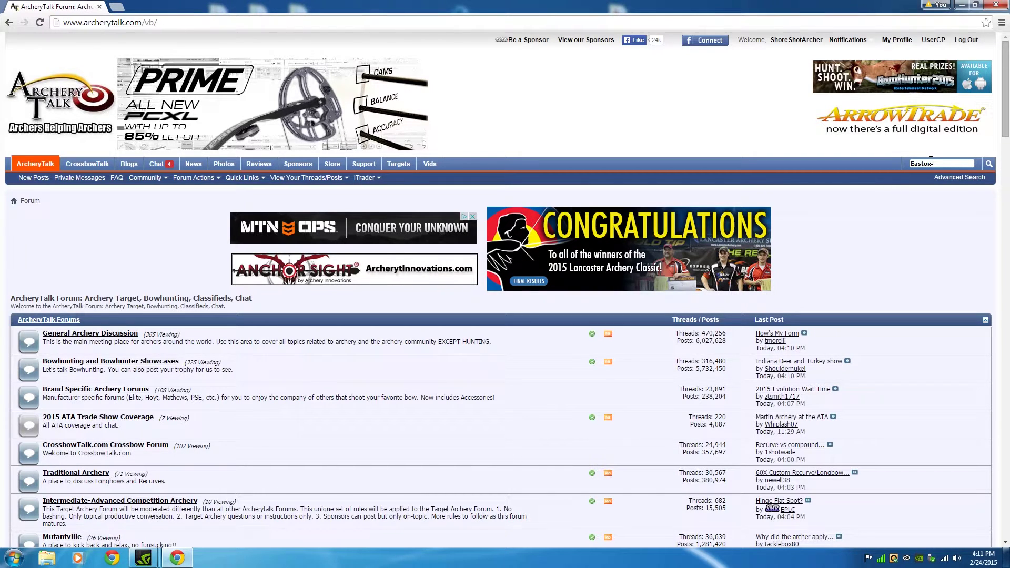
pyautogui.write(' x7 2')
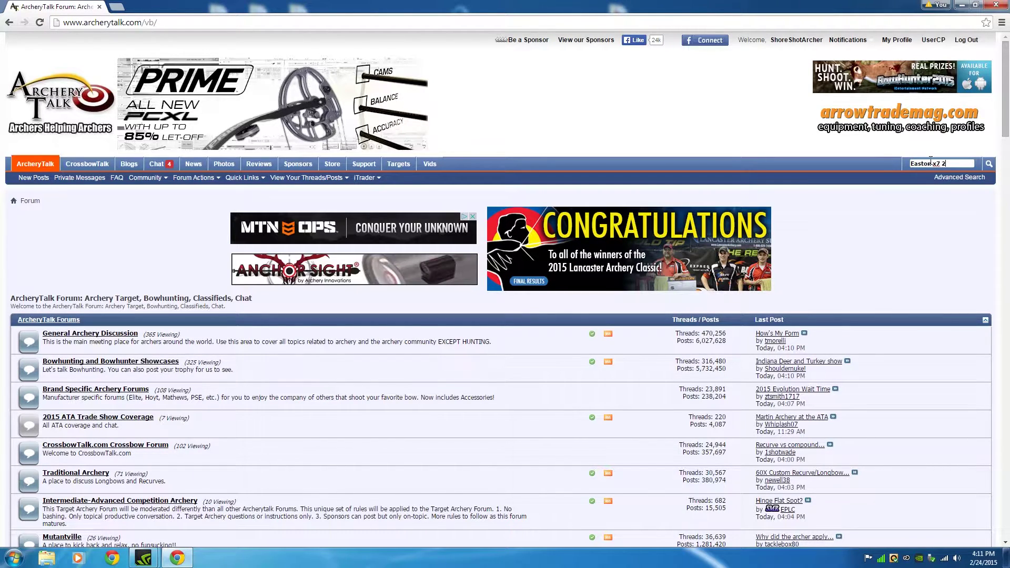
pyautogui.write('312')
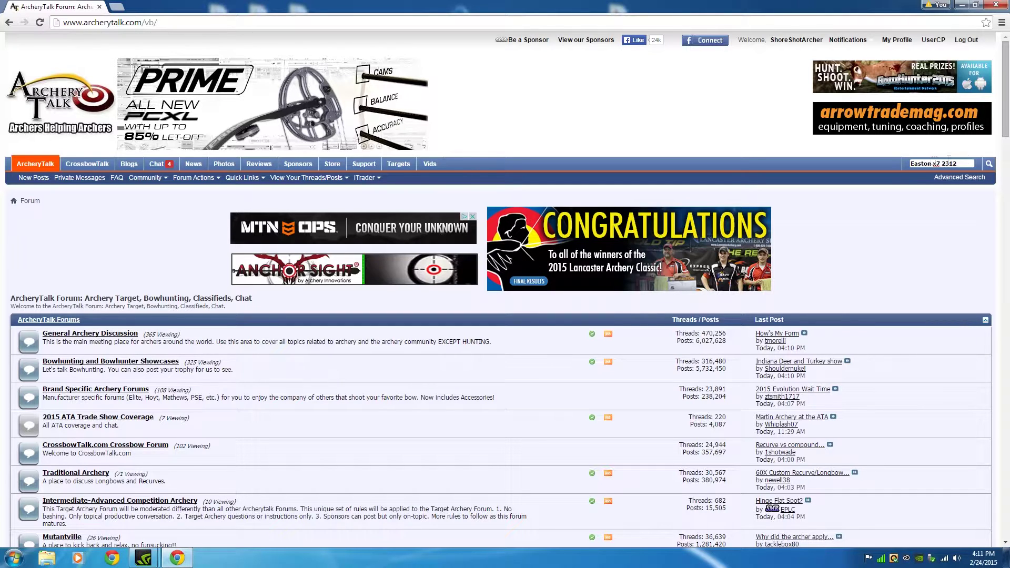
pyautogui.click(989, 164)
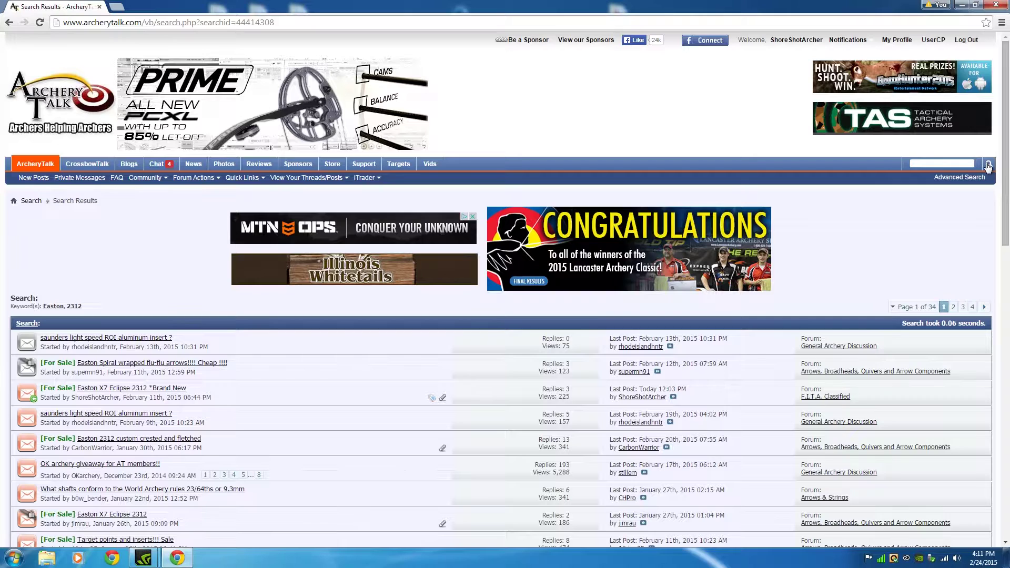
# Find the for-sale thread "Easton X7 Eclipse 2312 *Brand New" in the search results and open it.
pyautogui.scroll(-2, 476, 348)
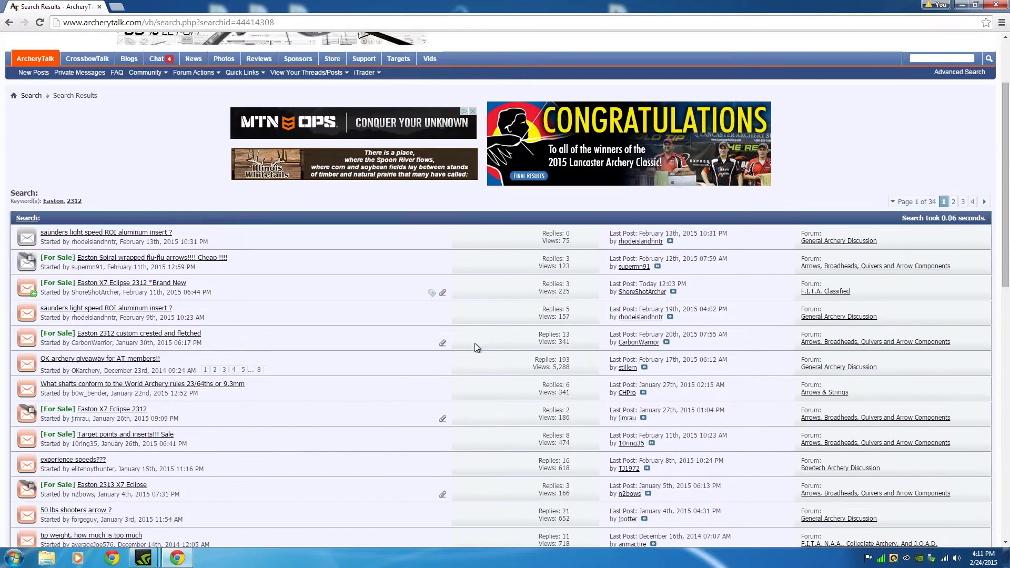
pyautogui.moveTo(410, 329)
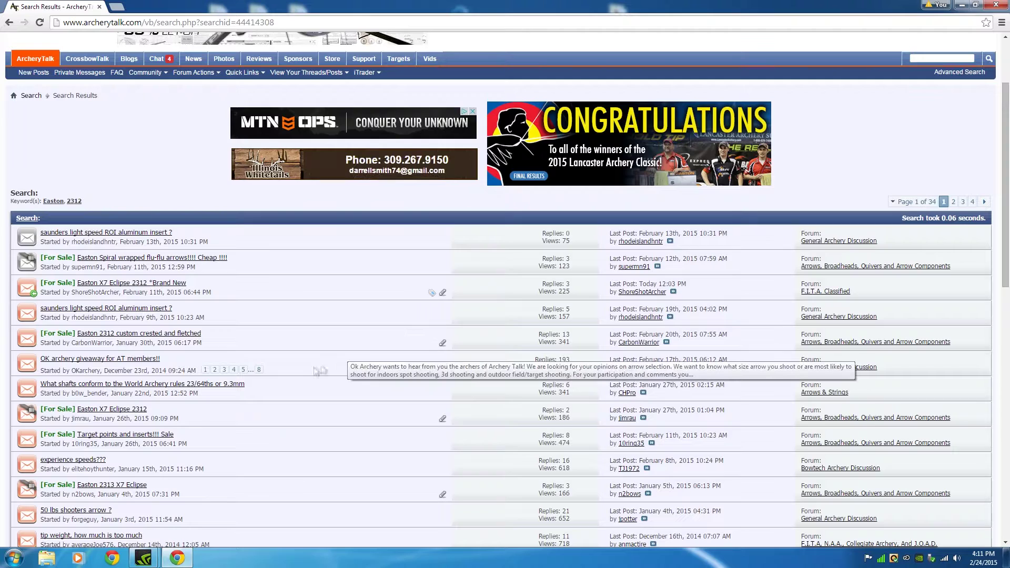
pyautogui.scroll(-1, 158, 375)
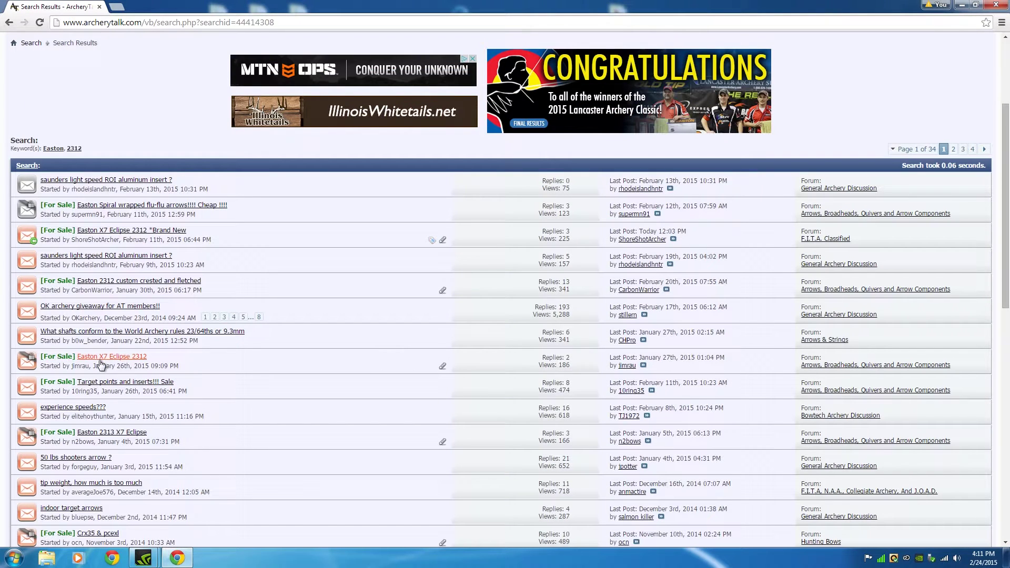
pyautogui.moveTo(114, 357)
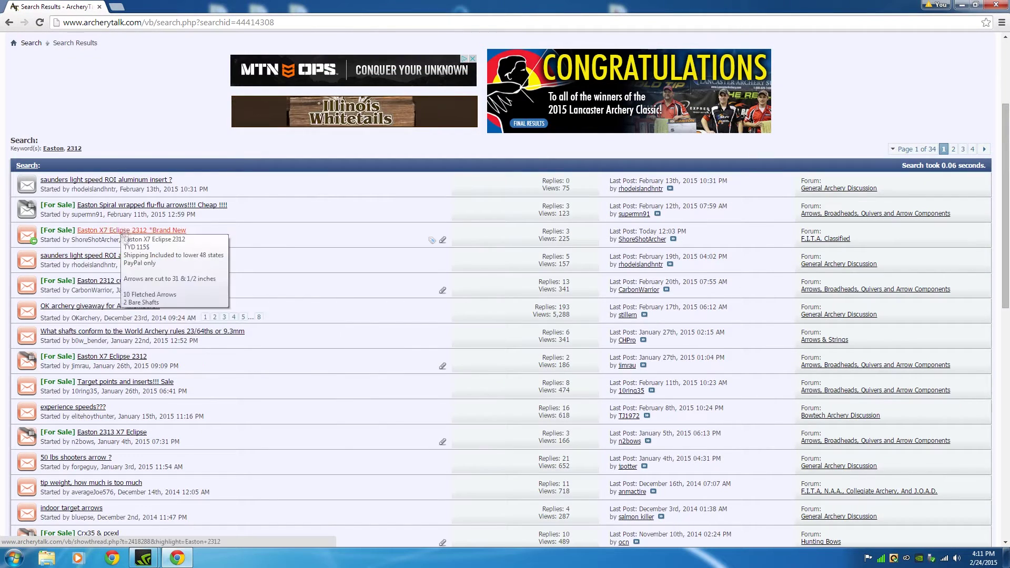
pyautogui.moveTo(141, 238)
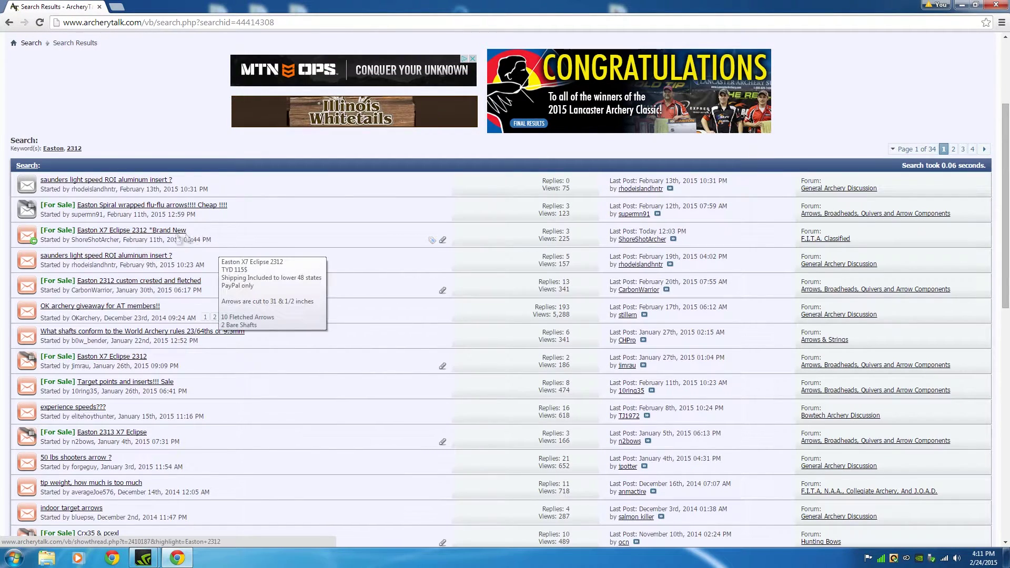
pyautogui.click(137, 237)
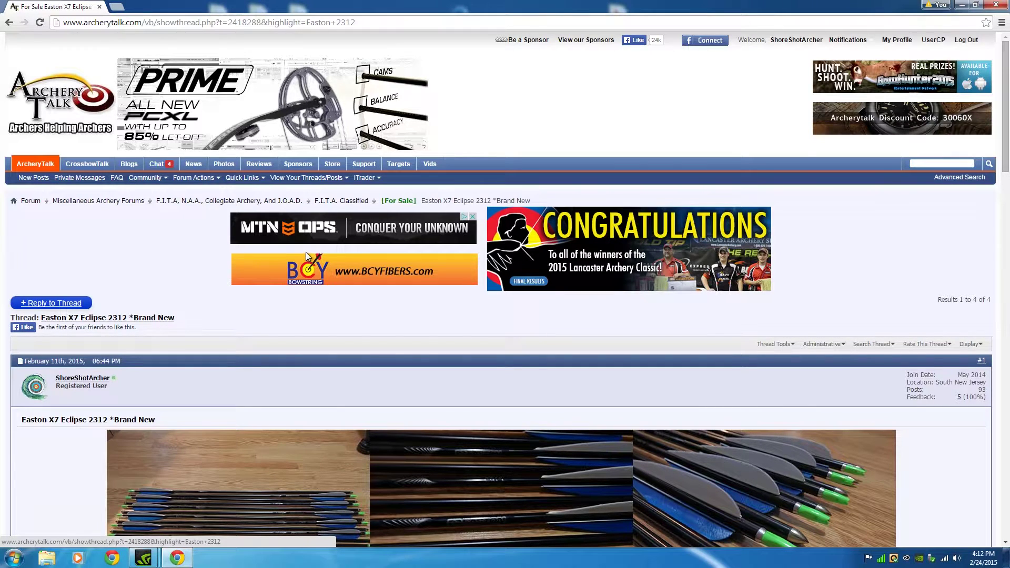
# Read through the arrow listing's photos, price, shipping terms, included items and the replies below it.
pyautogui.scroll(-4, 306, 252)
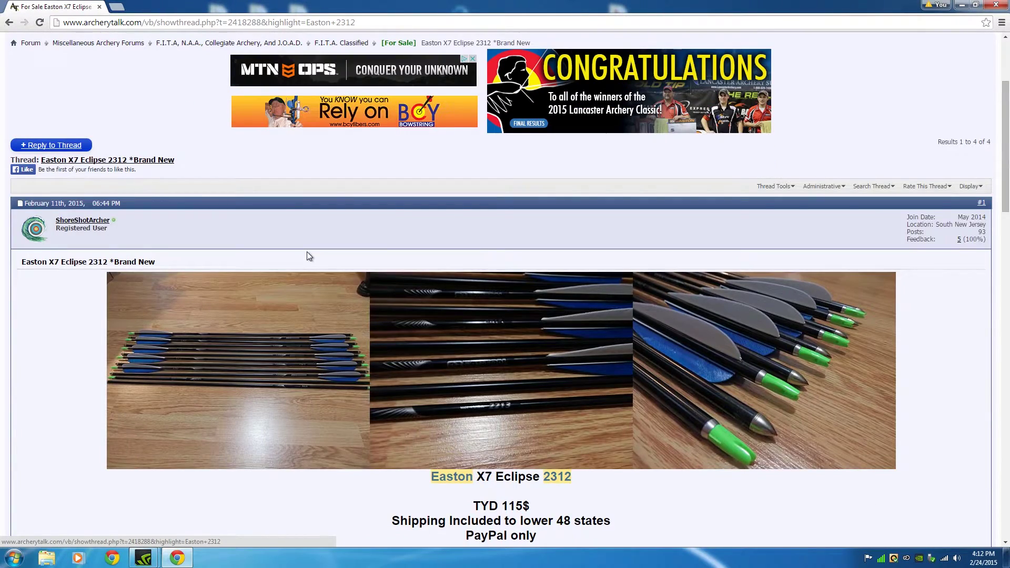
pyautogui.scroll(-2, 309, 257)
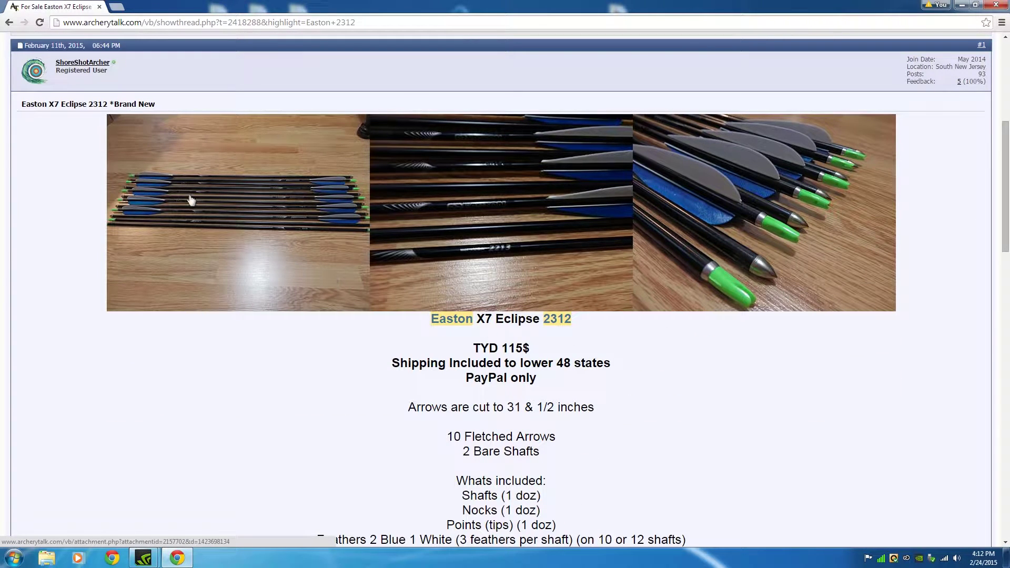
pyautogui.scroll(-1, 481, 379)
pyautogui.scroll(-1, 481, 378)
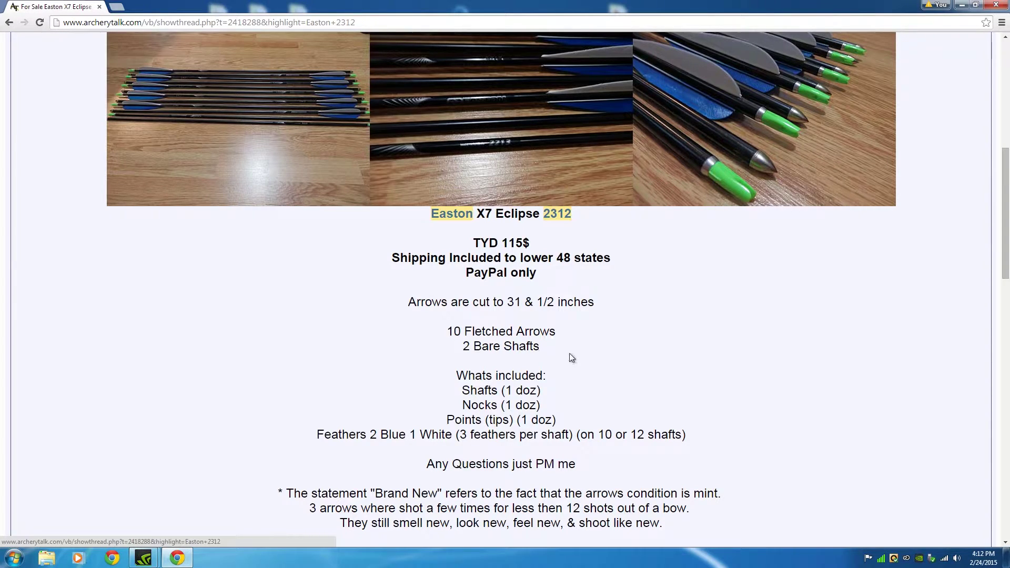
pyautogui.scroll(-1, 550, 353)
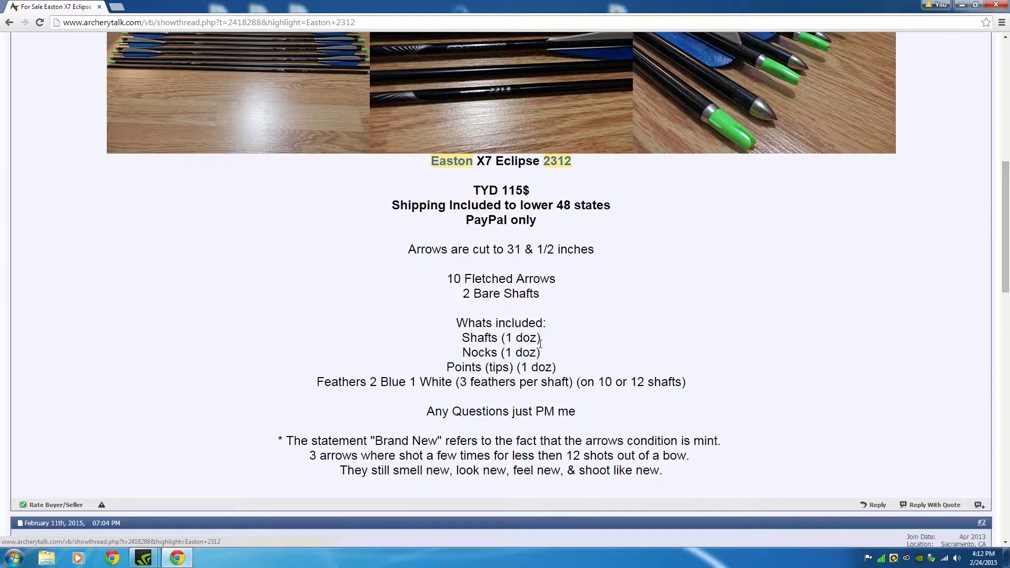
pyautogui.scroll(-3, 540, 344)
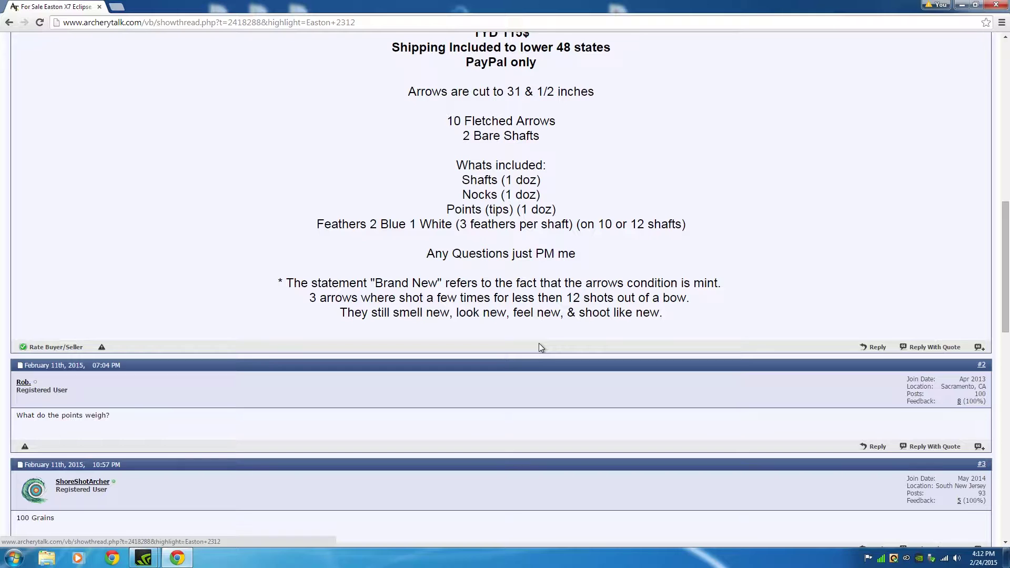
pyautogui.scroll(-5, 539, 344)
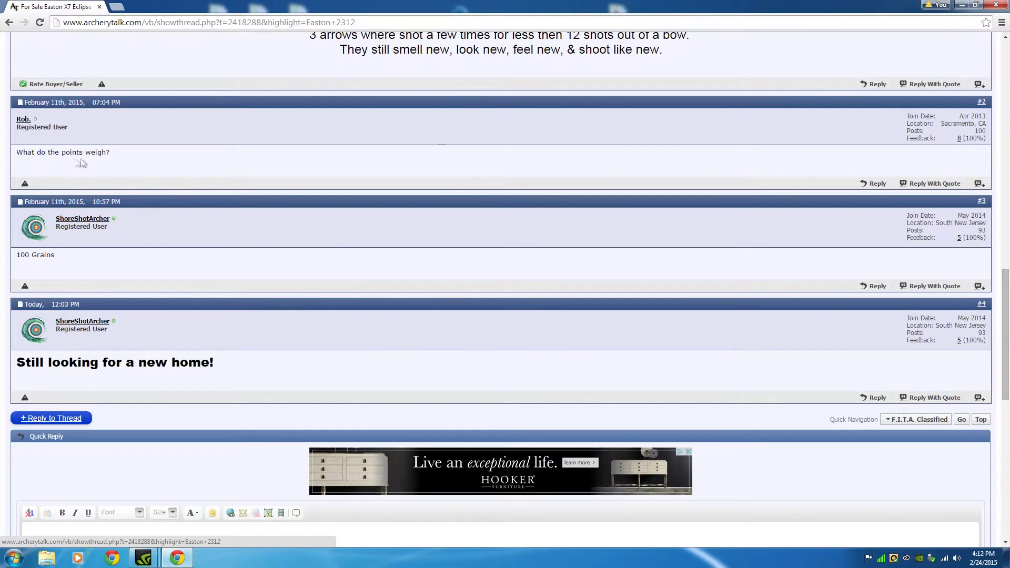
# Draft a quick reply to the thread reading "How long arrows".
pyautogui.scroll(-3, 115, 322)
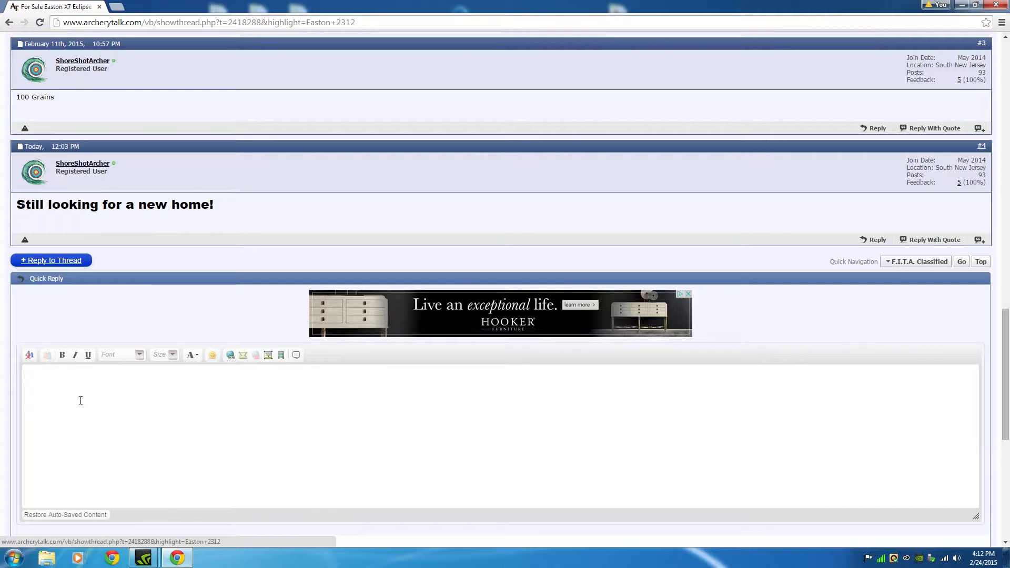
pyautogui.click(63, 390)
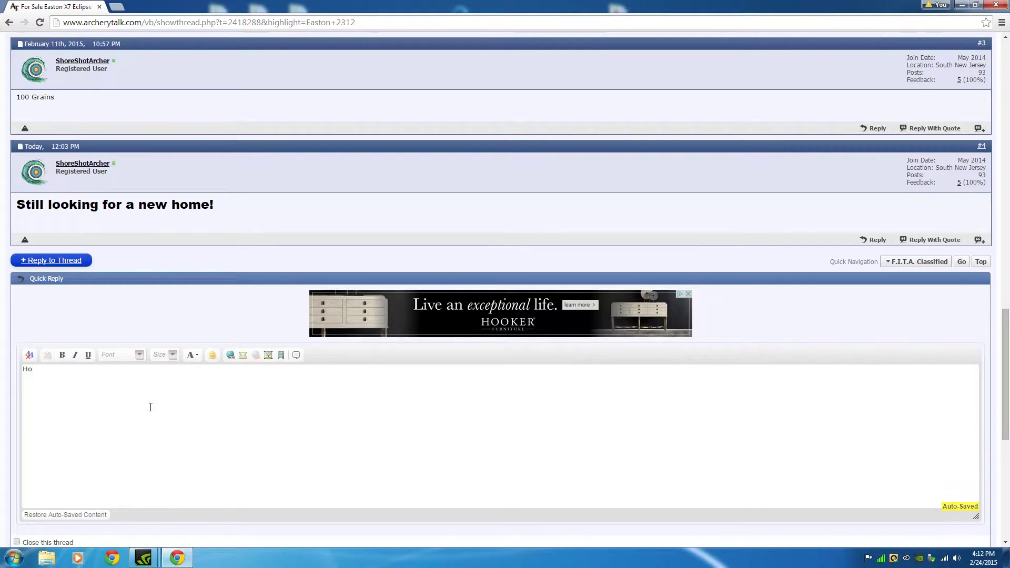
pyautogui.write('w long arrows')
pyautogui.scroll(-1, 185, 410)
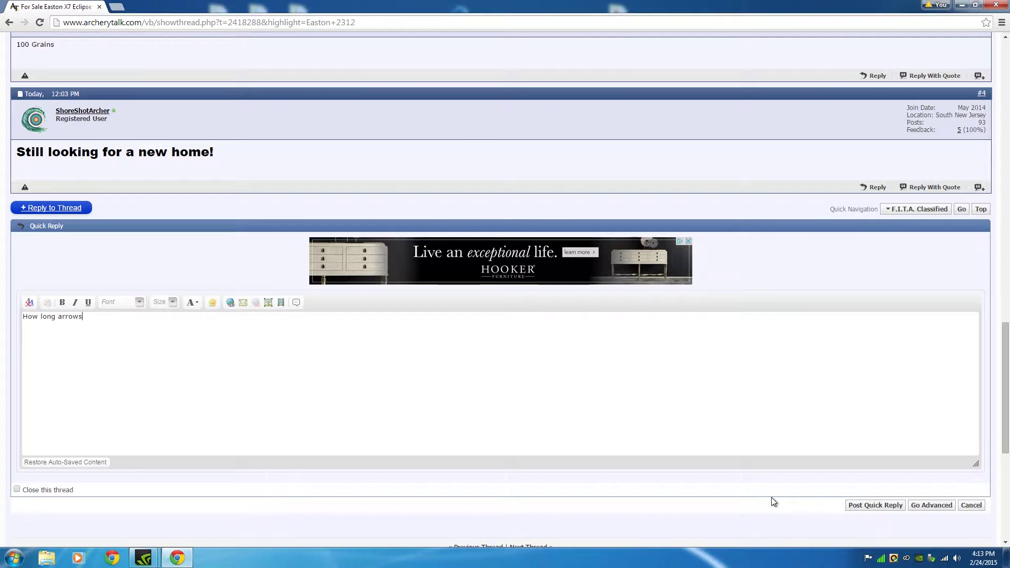
# Replace the drafted quick reply text with "Pm Sent".
pyautogui.moveTo(81, 337); pyautogui.dragTo(5, 318)
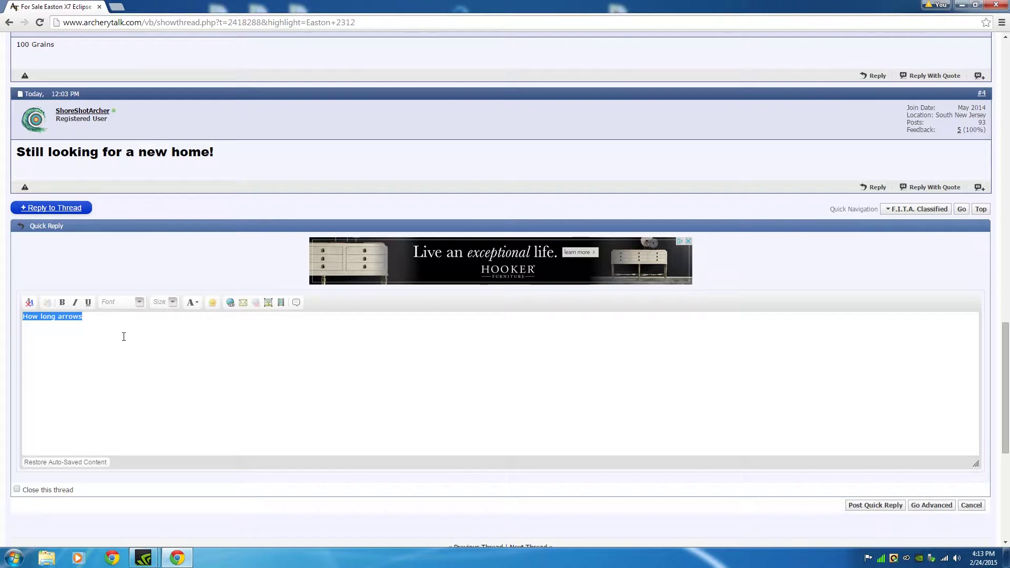
pyautogui.write('Pm ')
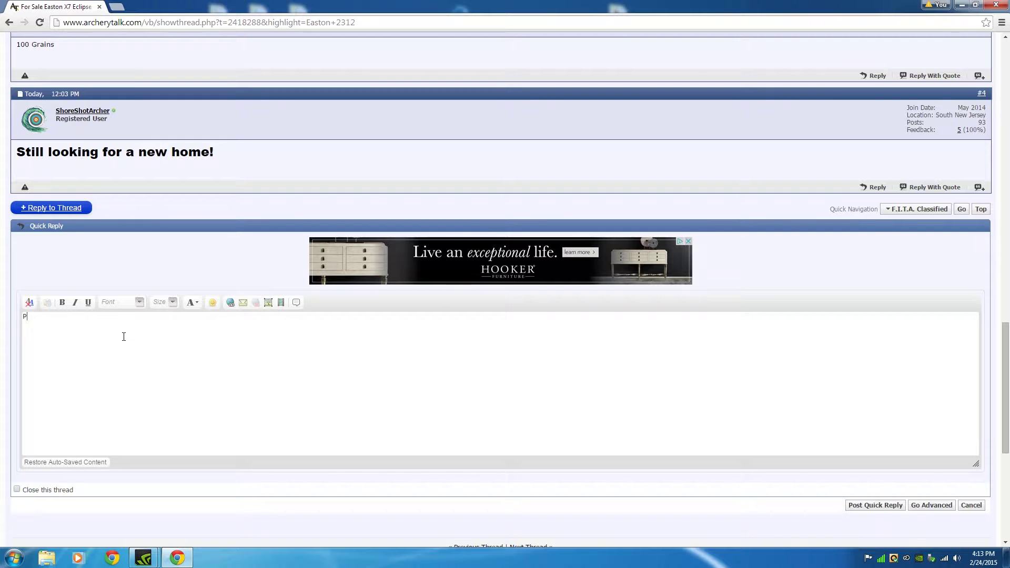
pyautogui.write('Sent')
# Leave the arrow listing and return to the forum's main page.
pyautogui.scroll(10, 152, 337)
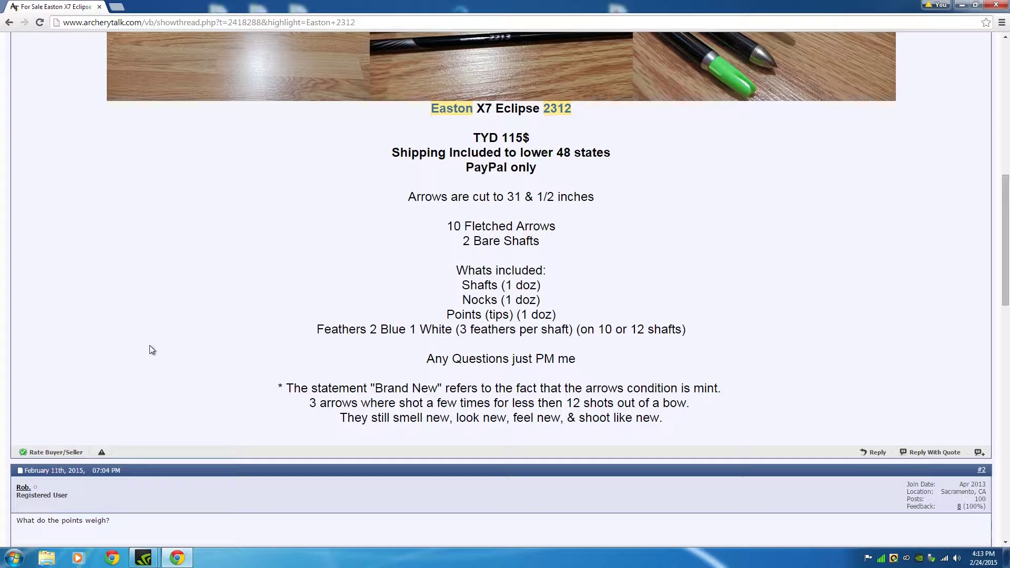
pyautogui.scroll(9, 151, 350)
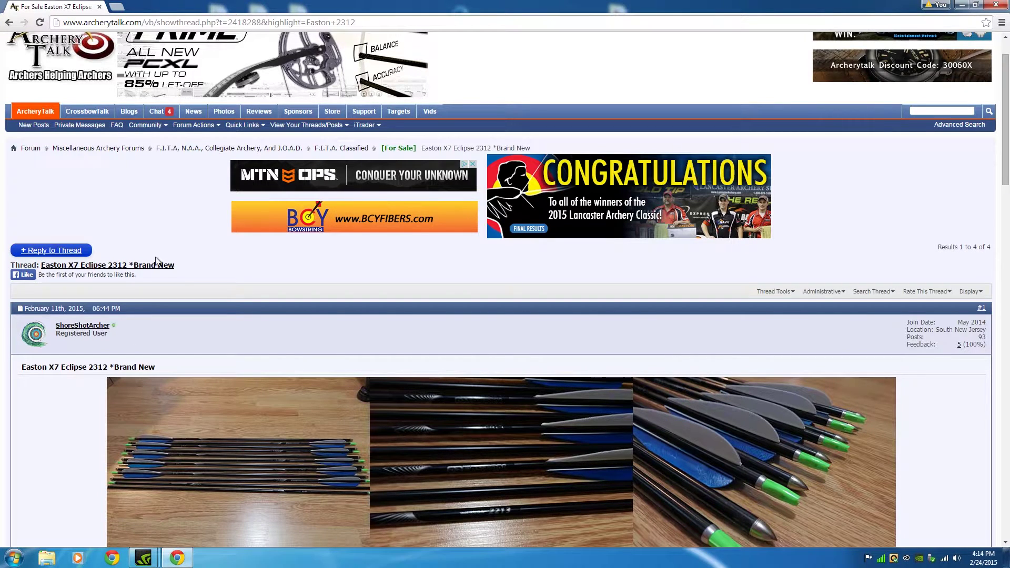
pyautogui.click(41, 115)
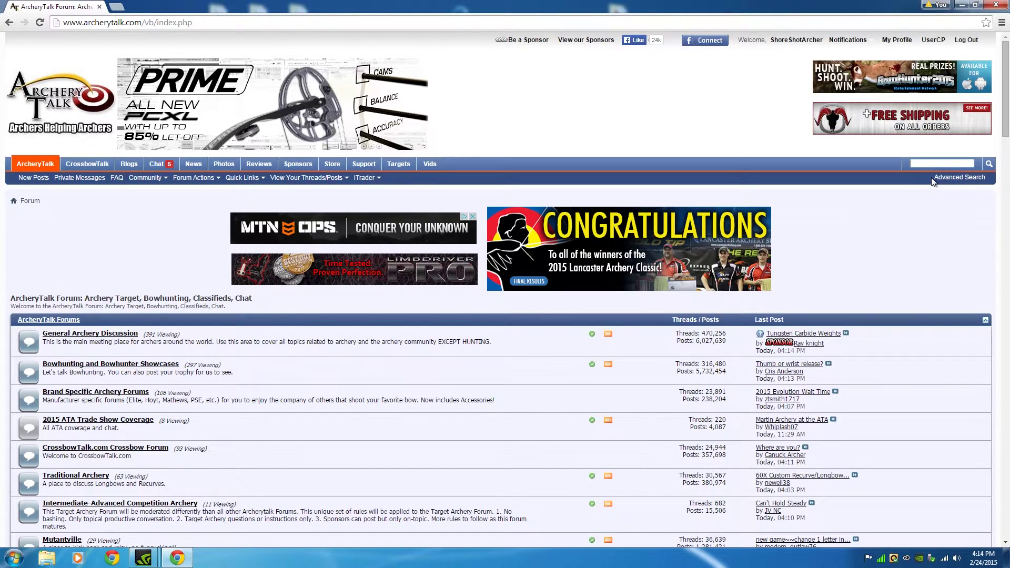
# Search the forum for "fita" and open the F.I.T.A. Classified section from the results.
pyautogui.write('fita')
pyautogui.press('Return')
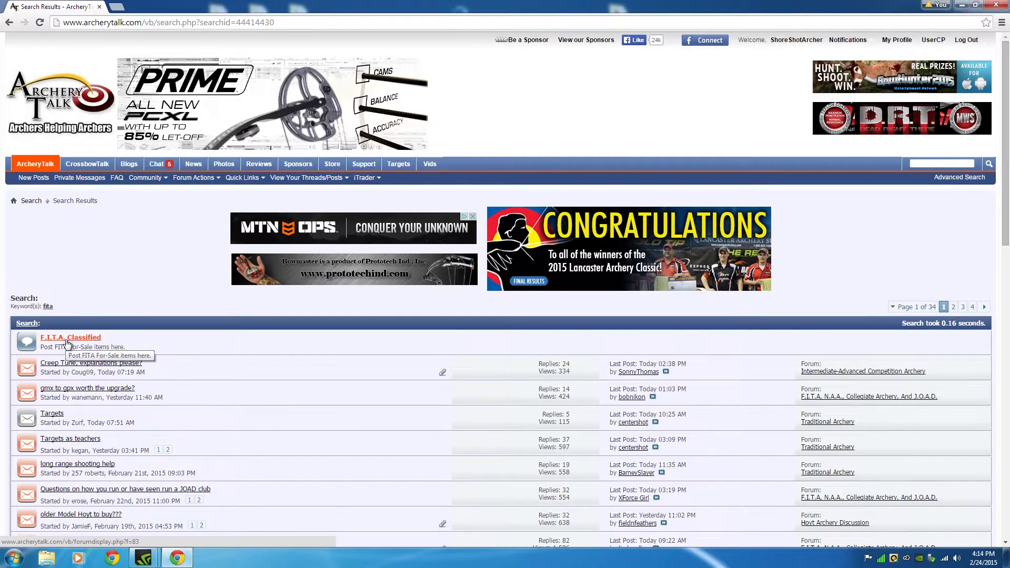
pyautogui.click(72, 340)
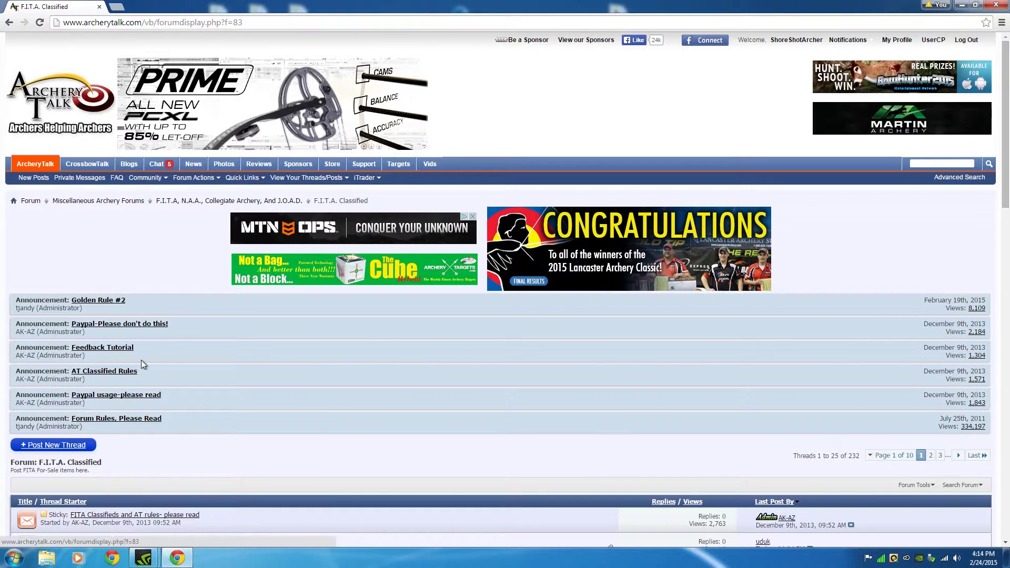
# Look through the For Sale, trade and Want To Buy threads on the first page of F.I.T.A. Classified.
pyautogui.scroll(-4, 141, 360)
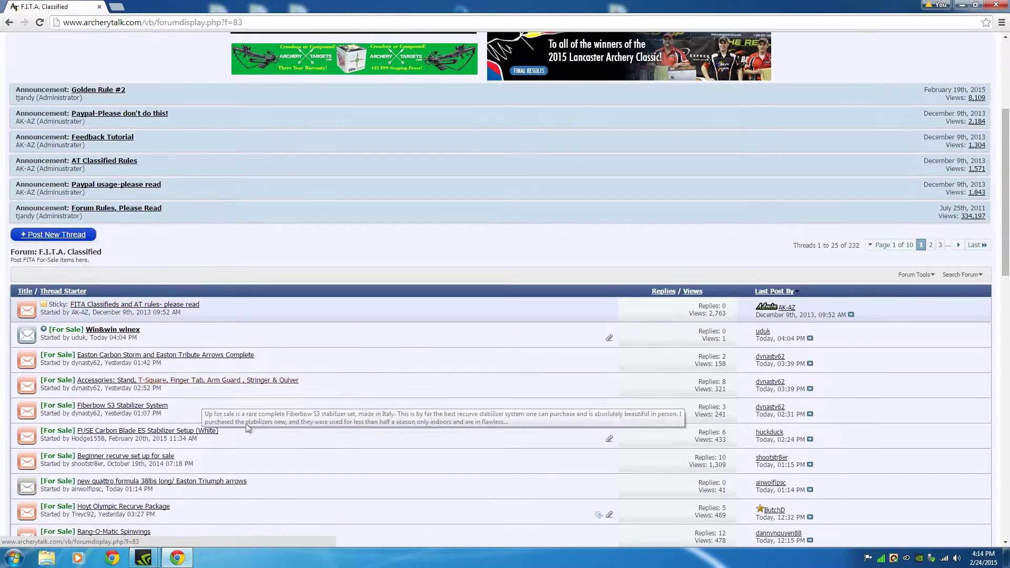
pyautogui.scroll(-1, 219, 414)
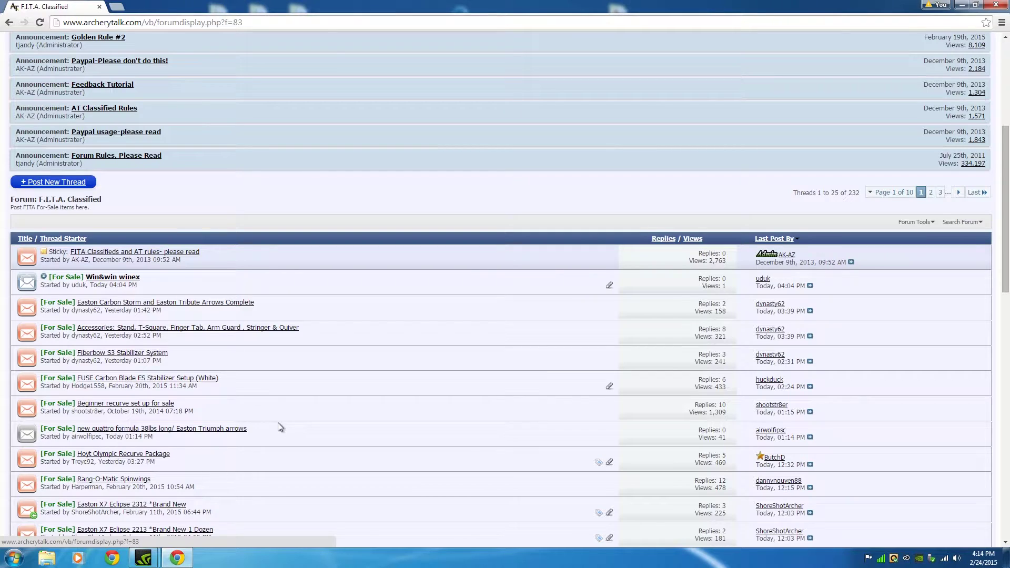
pyautogui.moveTo(278, 422)
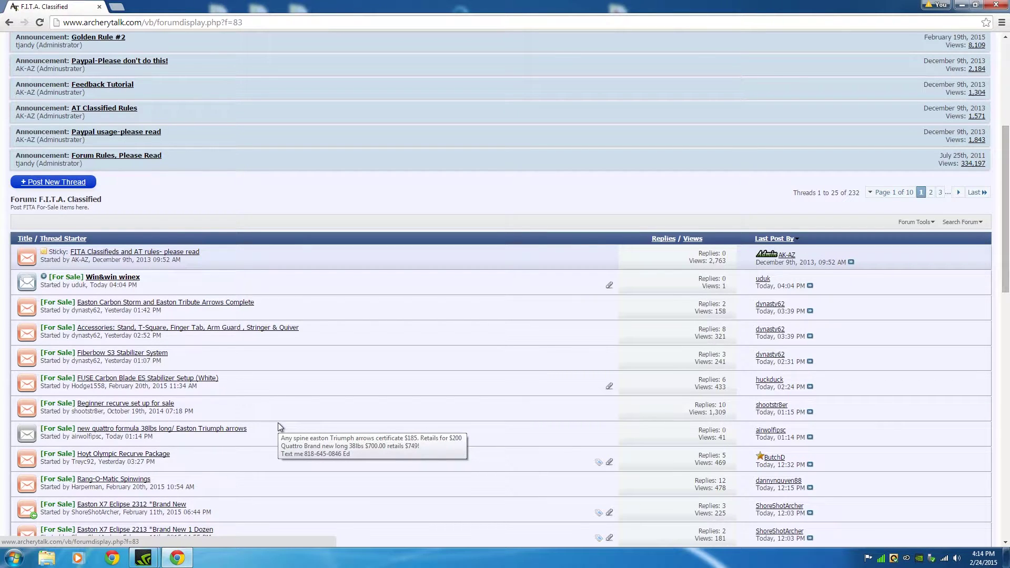
pyautogui.scroll(-7, 277, 422)
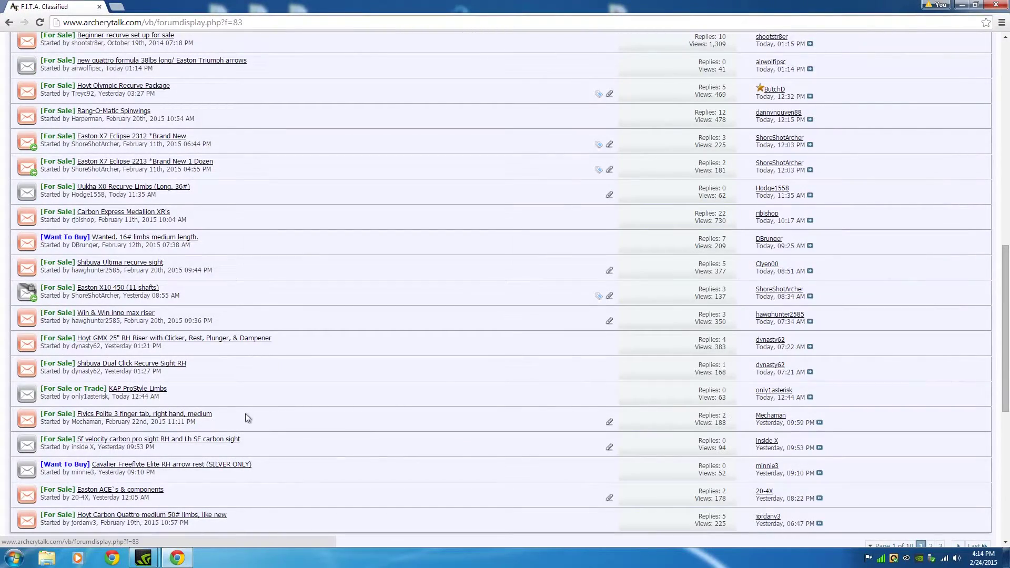
pyautogui.scroll(5, 246, 419)
pyautogui.scroll(4, 245, 419)
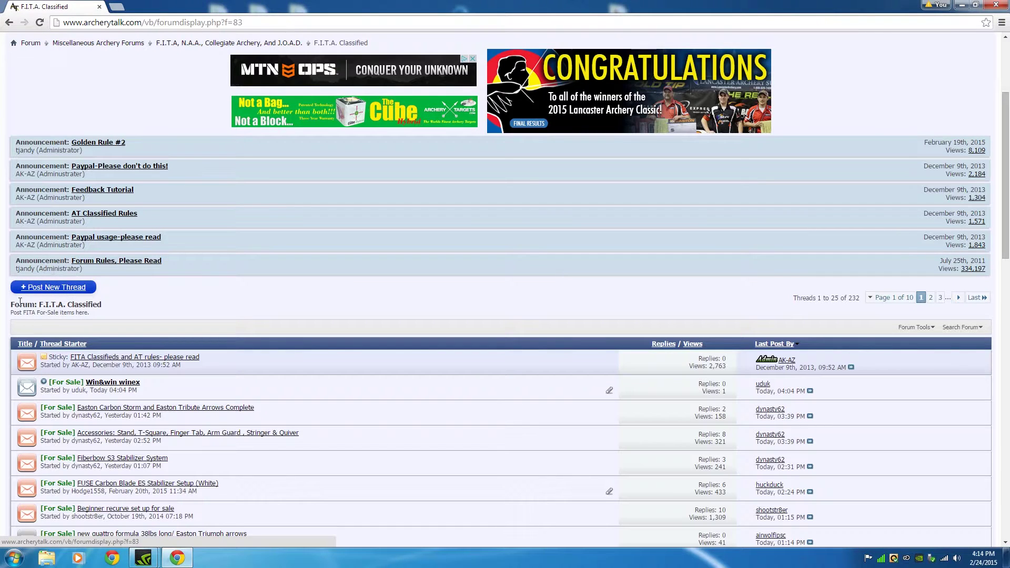
# Start a new thread in F.I.T.A. Classified and set its prefix to For Sale.
pyautogui.click(64, 290)
pyautogui.scroll(-2, 73, 301)
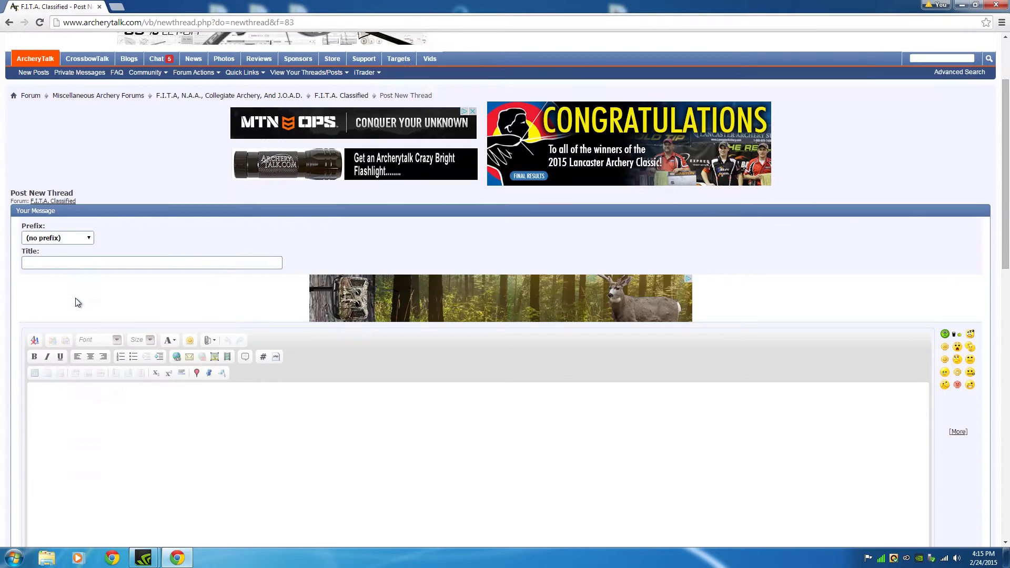
pyautogui.scroll(-1, 73, 301)
pyautogui.scroll(1, 74, 300)
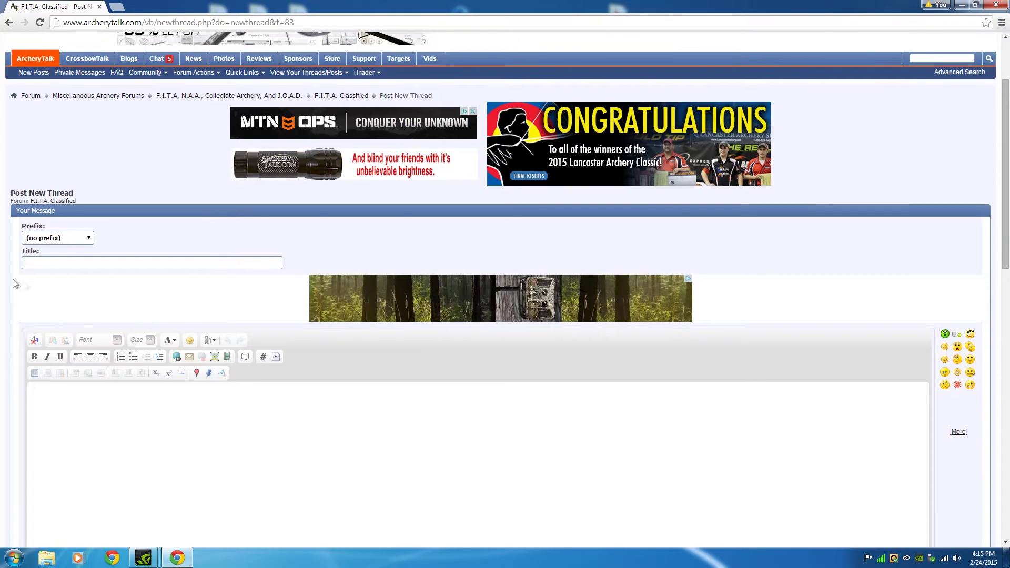
pyautogui.click(90, 239)
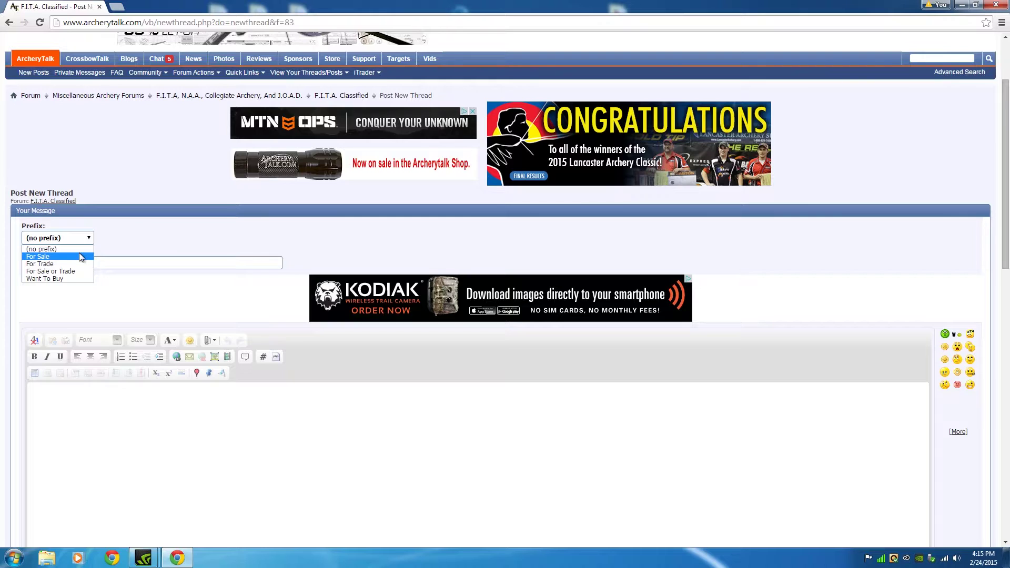
pyautogui.click(51, 257)
# Title the new thread "Easton x7 Eclipse 2312".
pyautogui.click(60, 264)
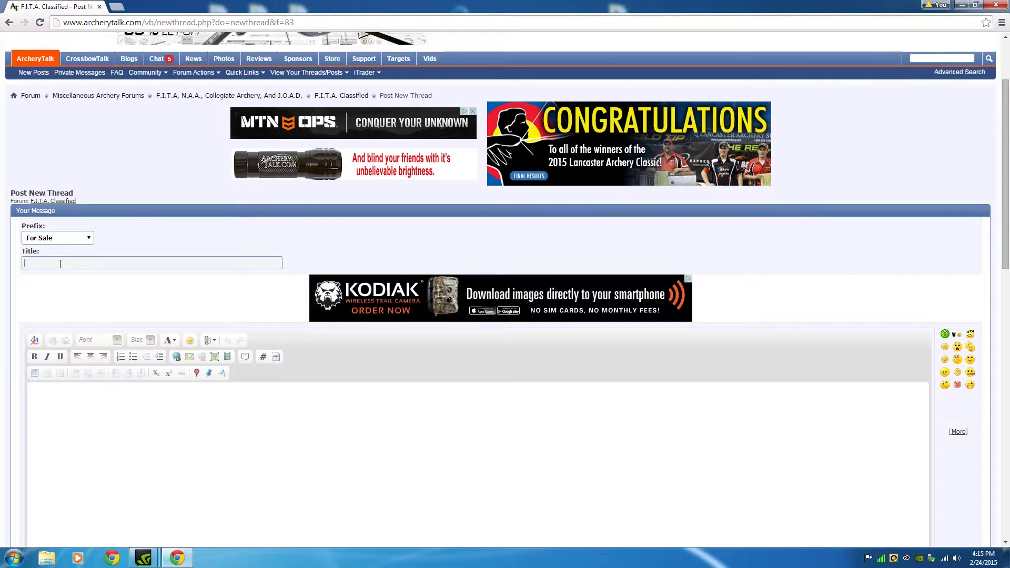
pyautogui.write('E')
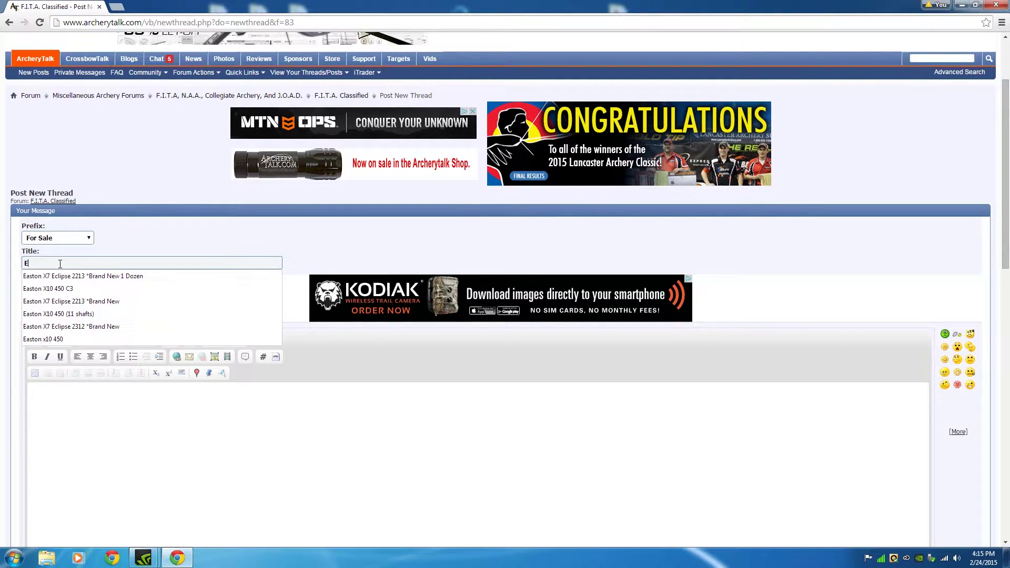
pyautogui.write('ast')
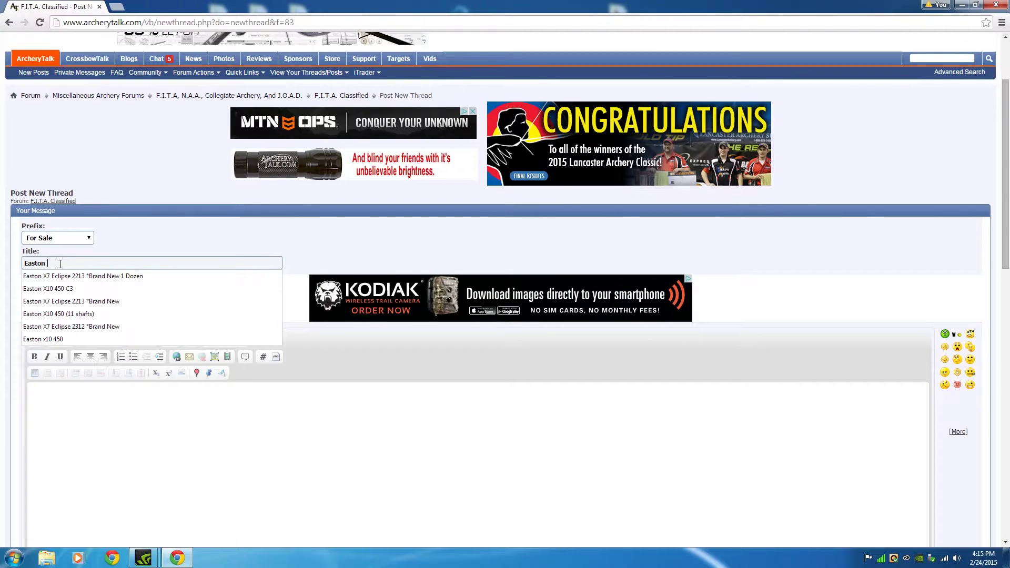
pyautogui.write('on ')
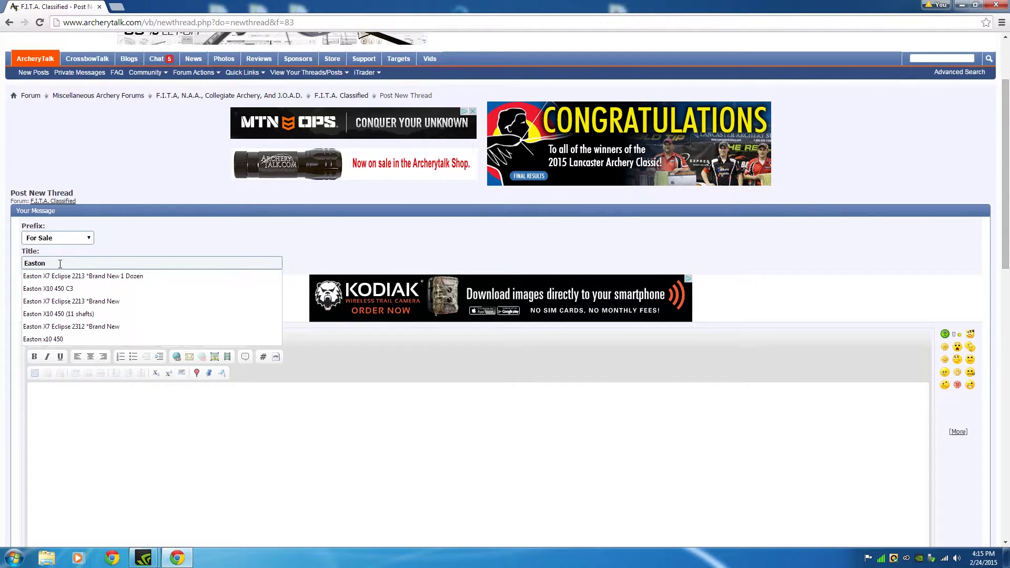
pyautogui.write('x7 ')
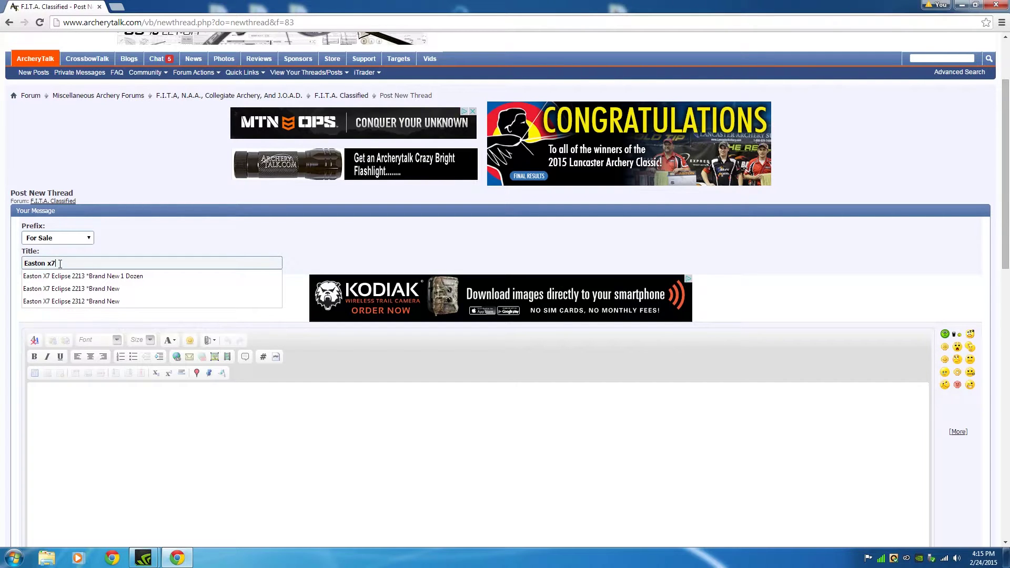
pyautogui.write('Eclipse')
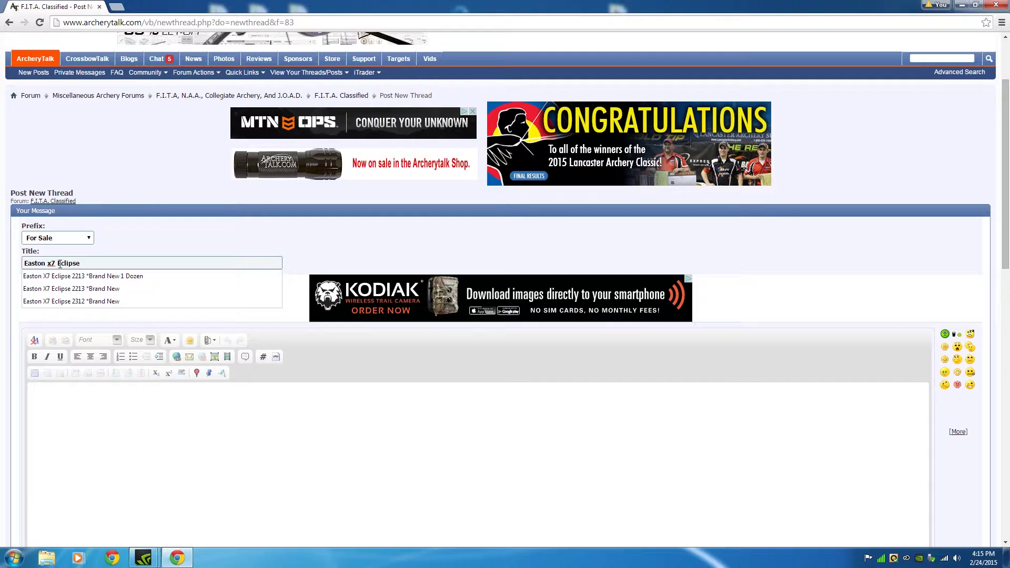
pyautogui.press('Down')
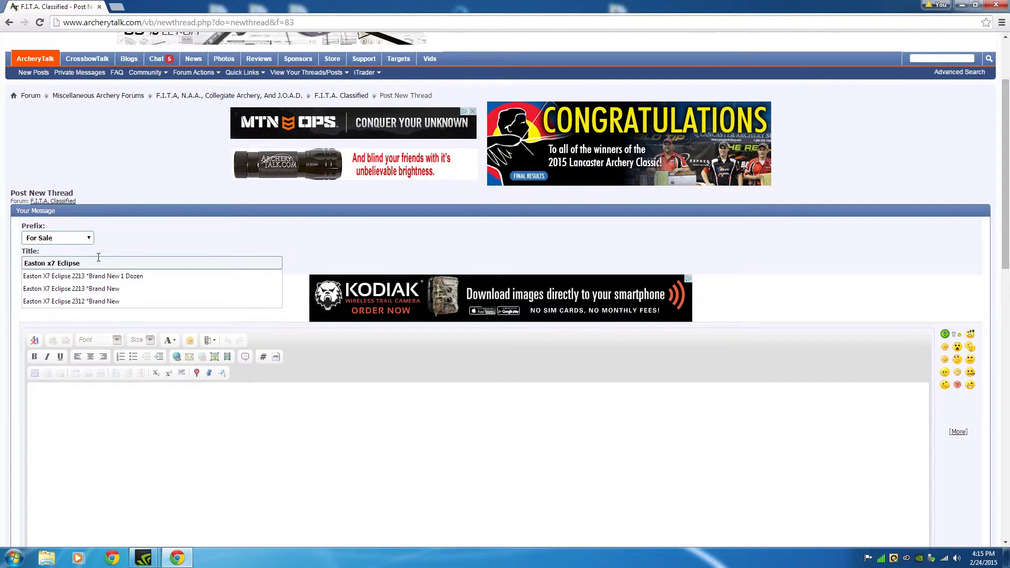
pyautogui.write('22312')
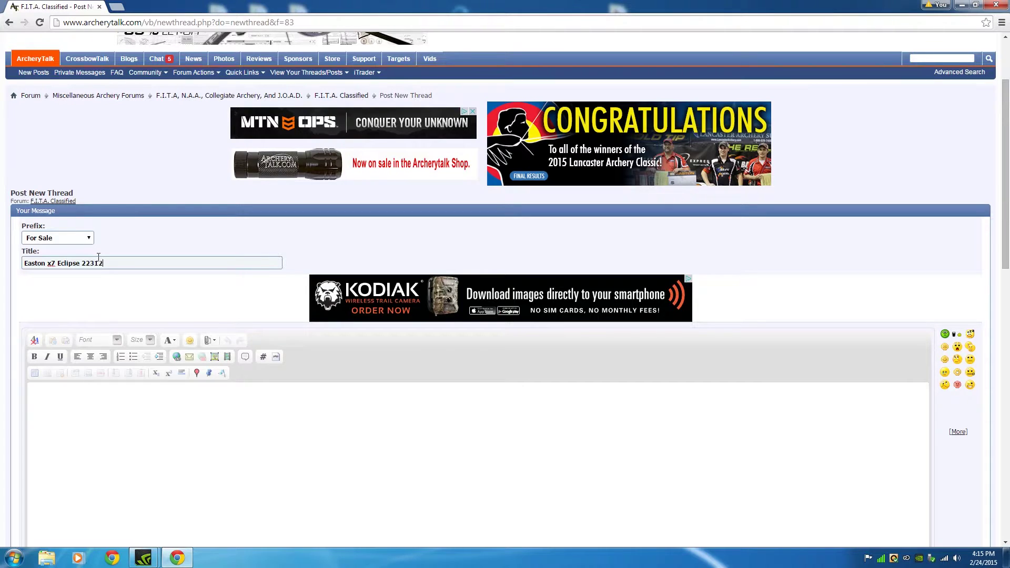
pyautogui.press('Left')
pyautogui.press('Left')
pyautogui.press('Left')
pyautogui.press('Left')
pyautogui.press('BackSpace')
pyautogui.click(88, 283)
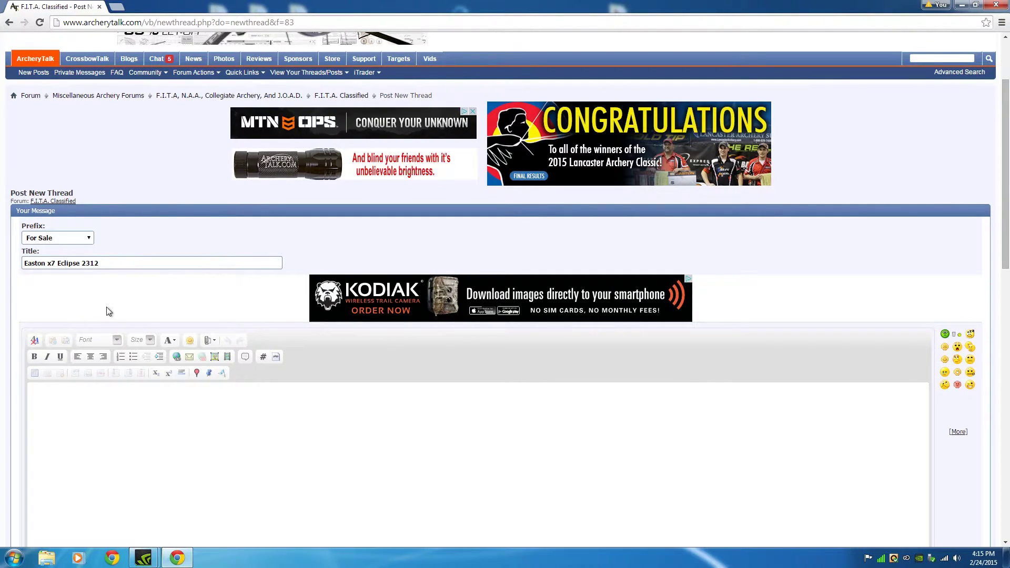
# Copy the thread title into the message body, with a blank line above it.
pyautogui.scroll(-2, 79, 345)
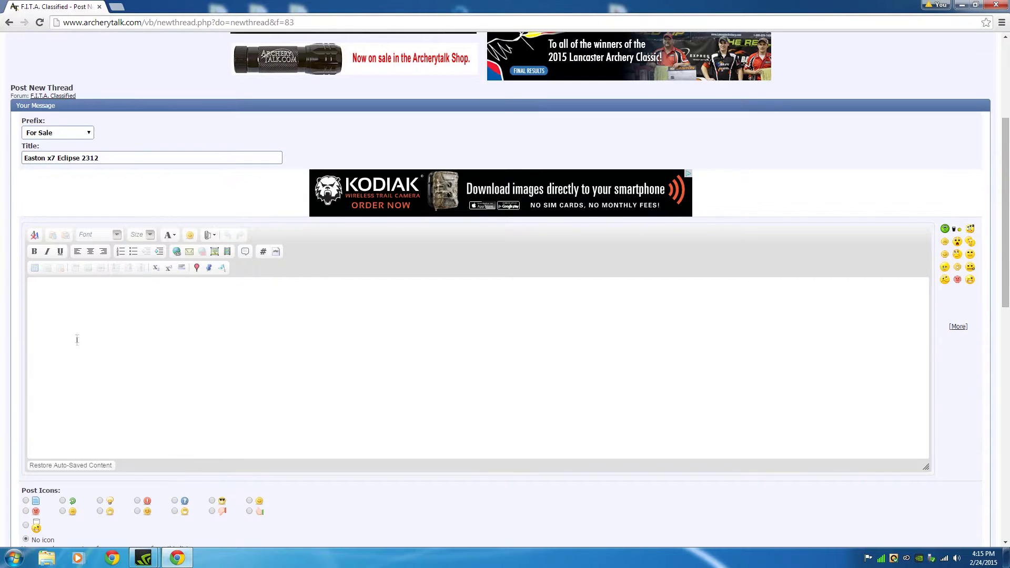
pyautogui.click(88, 312)
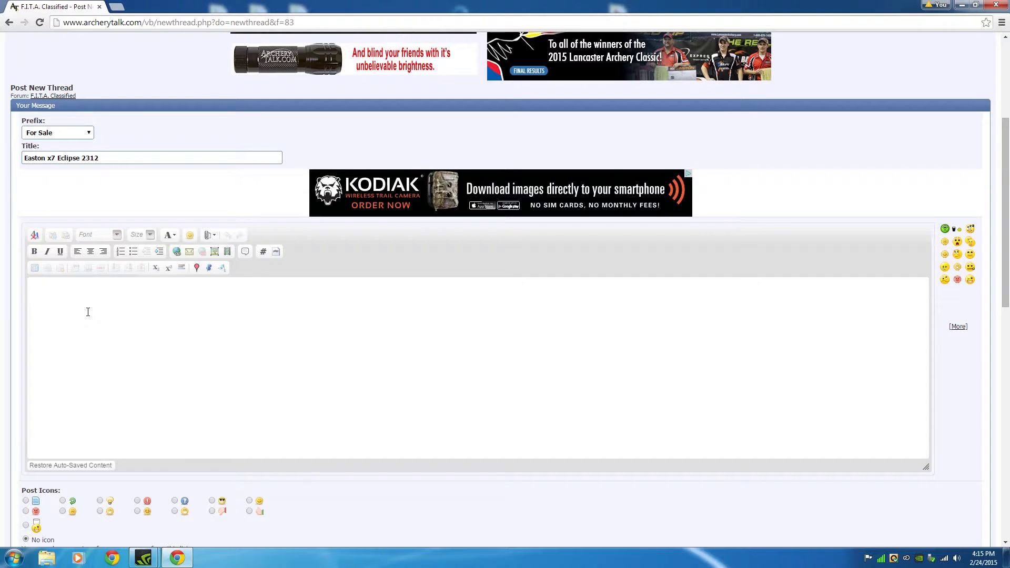
pyautogui.scroll(-2, 88, 312)
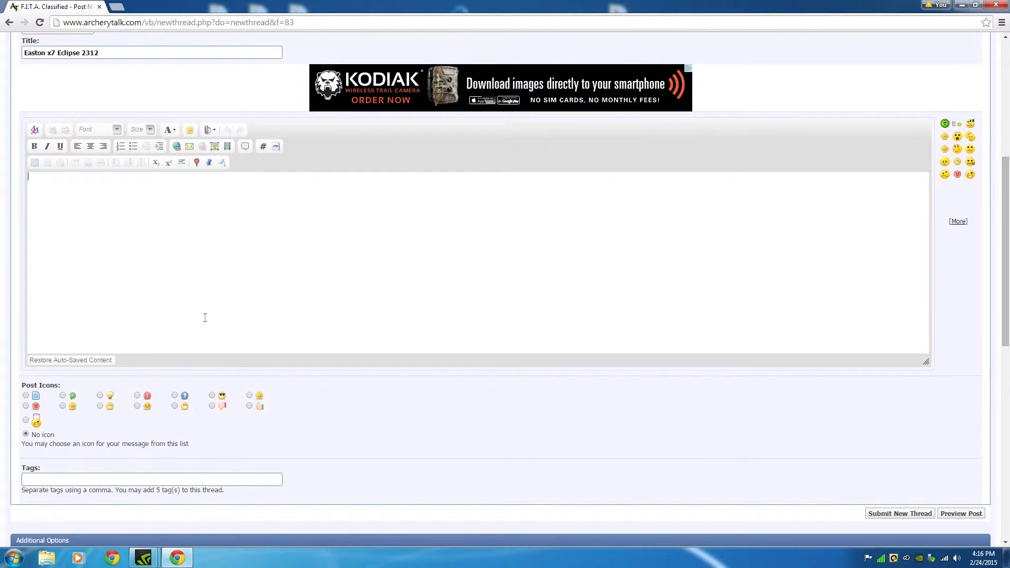
pyautogui.scroll(2, 197, 317)
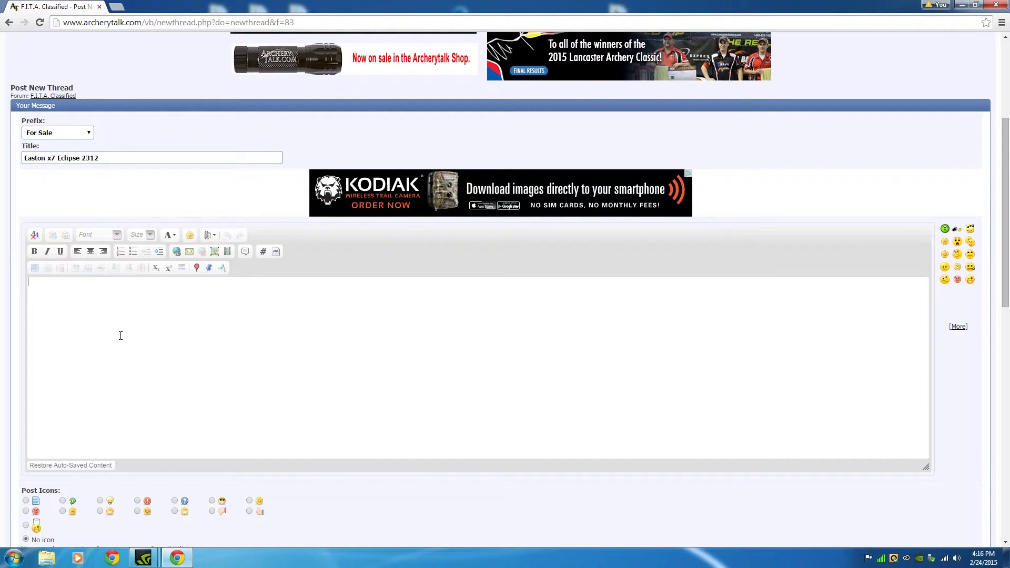
pyautogui.moveTo(108, 159); pyautogui.dragTo(1, 168)
pyautogui.hotkey('ctrl', 'c')
pyautogui.click(94, 305)
pyautogui.hotkey('ctrl', 'v')
pyautogui.press('Home')
pyautogui.press('Return')
pyautogui.click(123, 293)
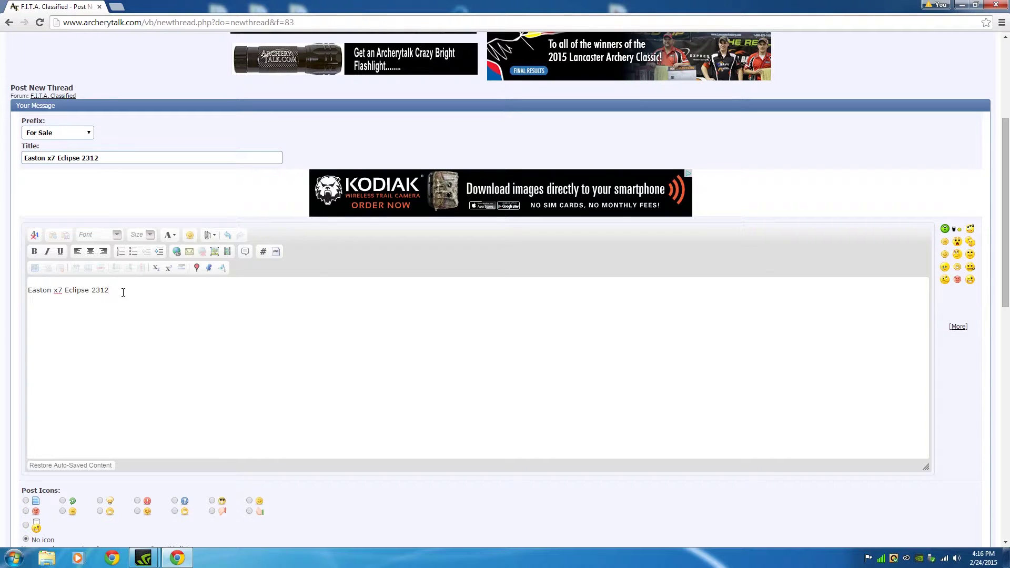
# Add the line "Shipping TBY lower 48 included" below the arrow name in the message.
pyautogui.press('Return')
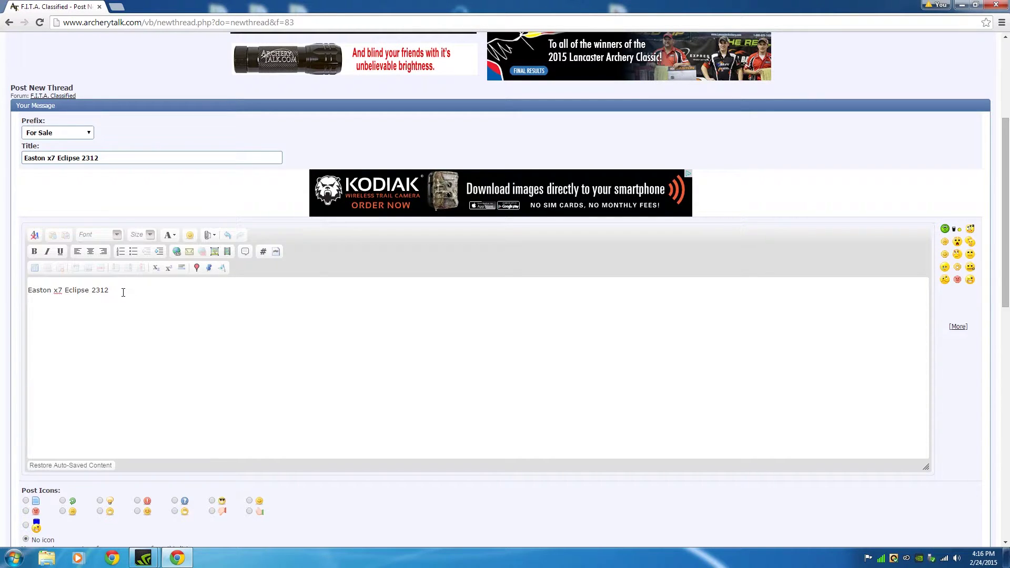
pyautogui.write('Shipping ')
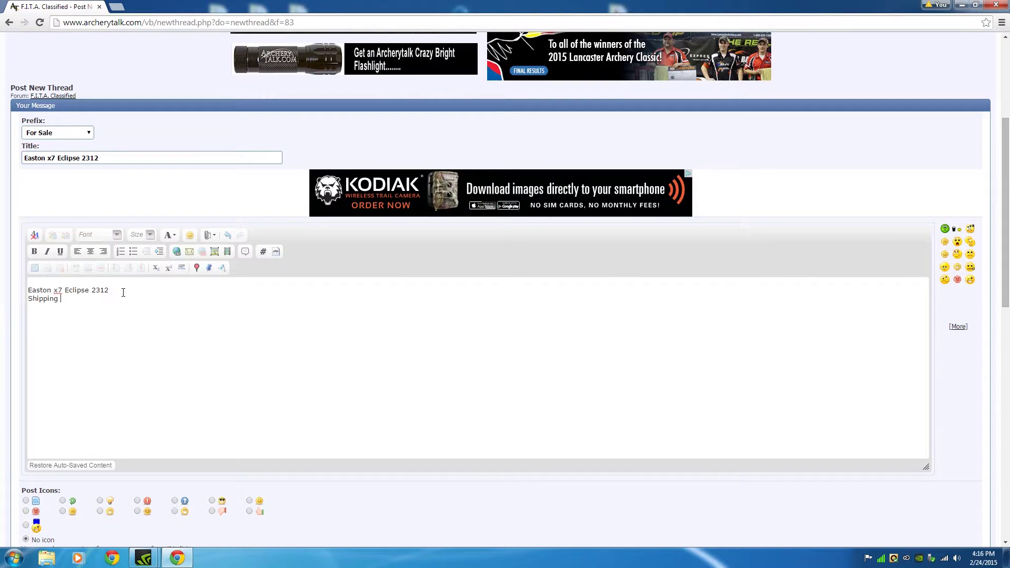
pyautogui.write('TBY low')
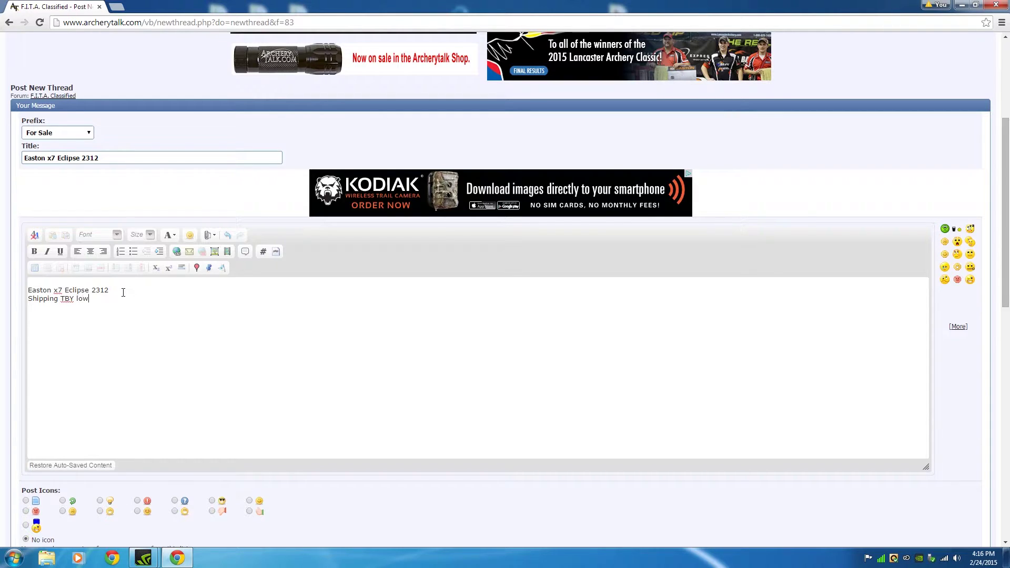
pyautogui.write('er 48 incl')
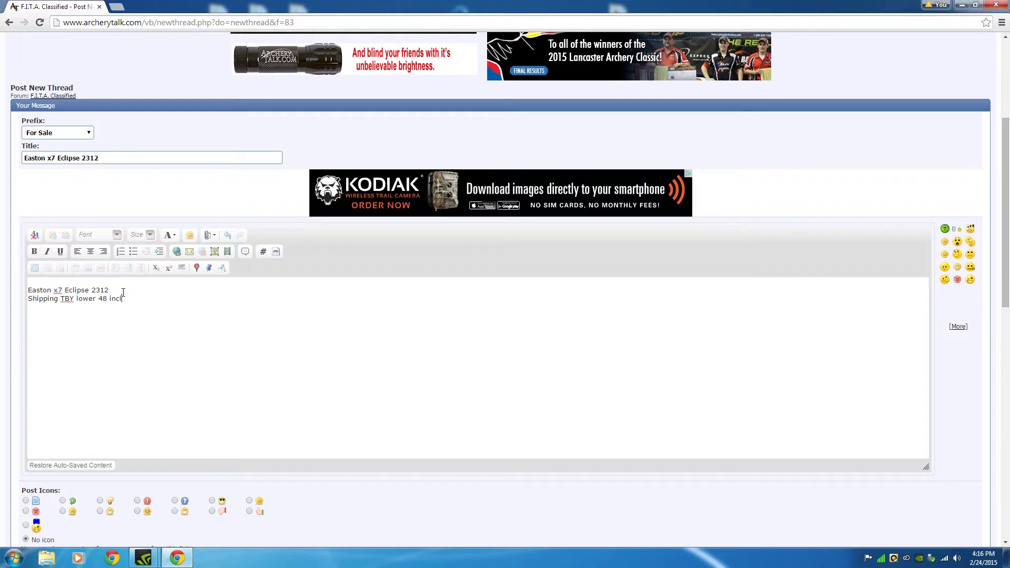
pyautogui.write('uded')
# Check the options for inserting an image into the message and close them without adding a picture.
pyautogui.scroll(-2, 113, 315)
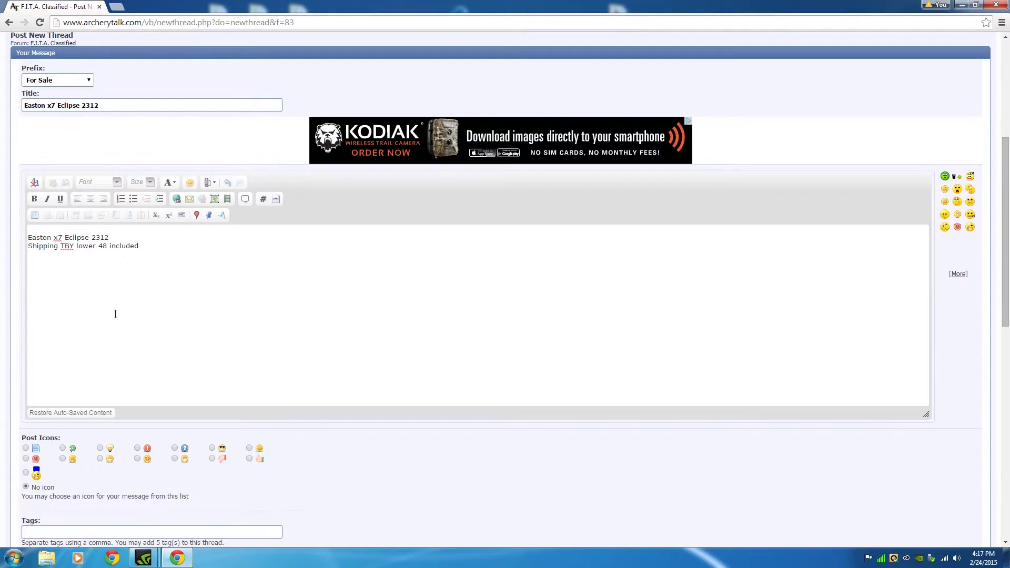
pyautogui.scroll(-1, 113, 315)
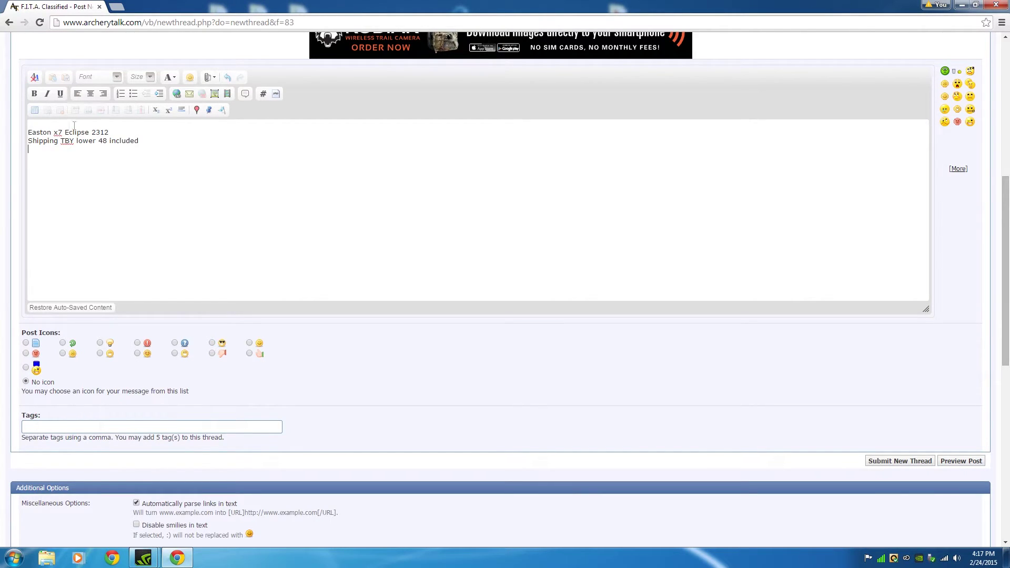
pyautogui.click(216, 93)
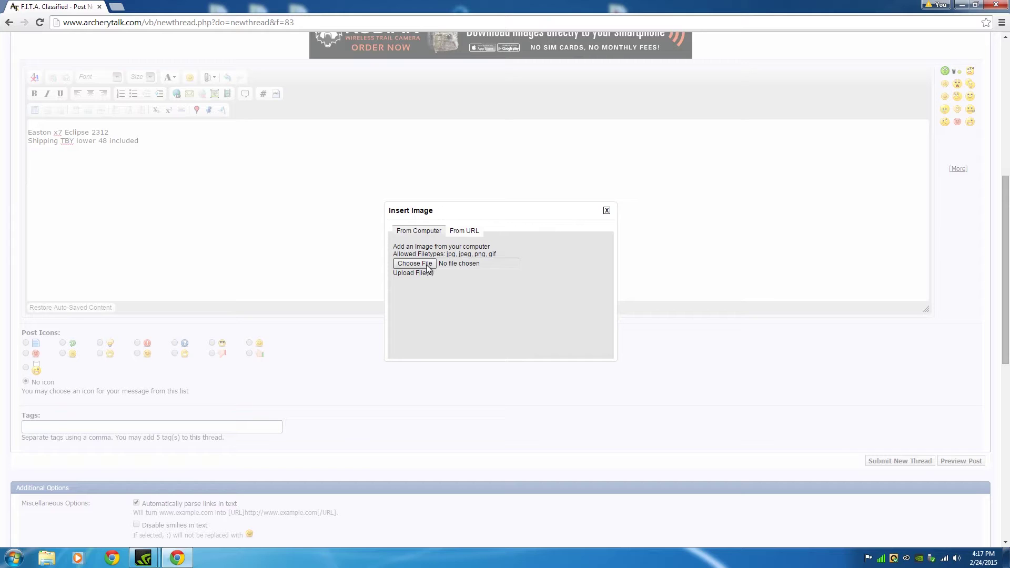
pyautogui.click(606, 210)
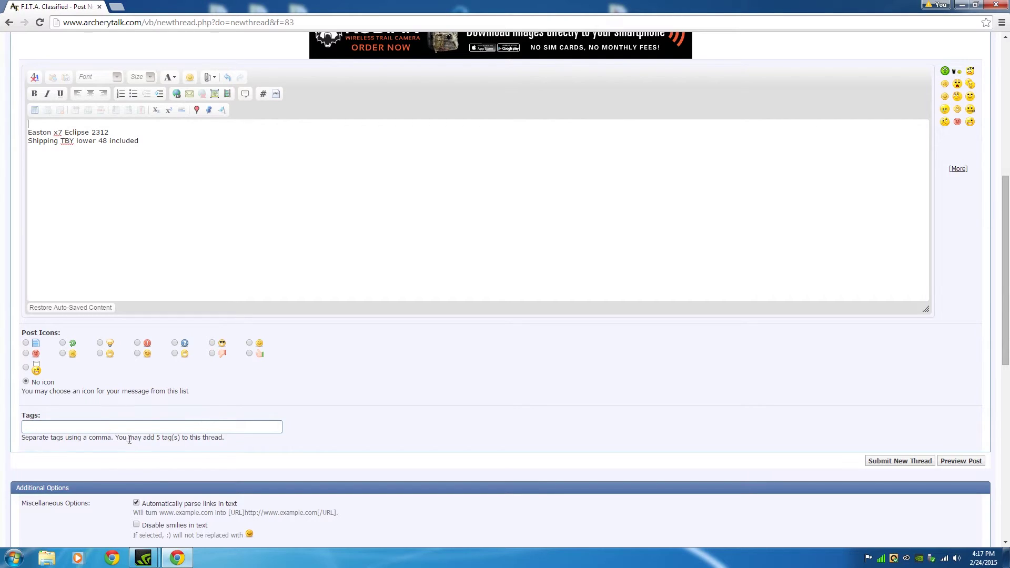
# Preview the new for-sale thread and check how its title and message text read.
pyautogui.scroll(-3, 72, 432)
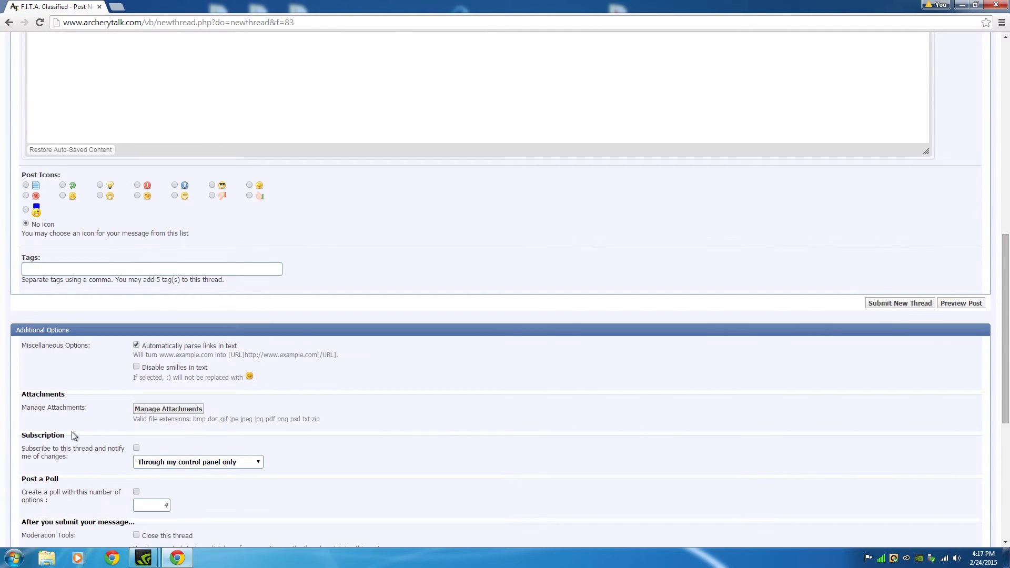
pyautogui.scroll(3, 728, 391)
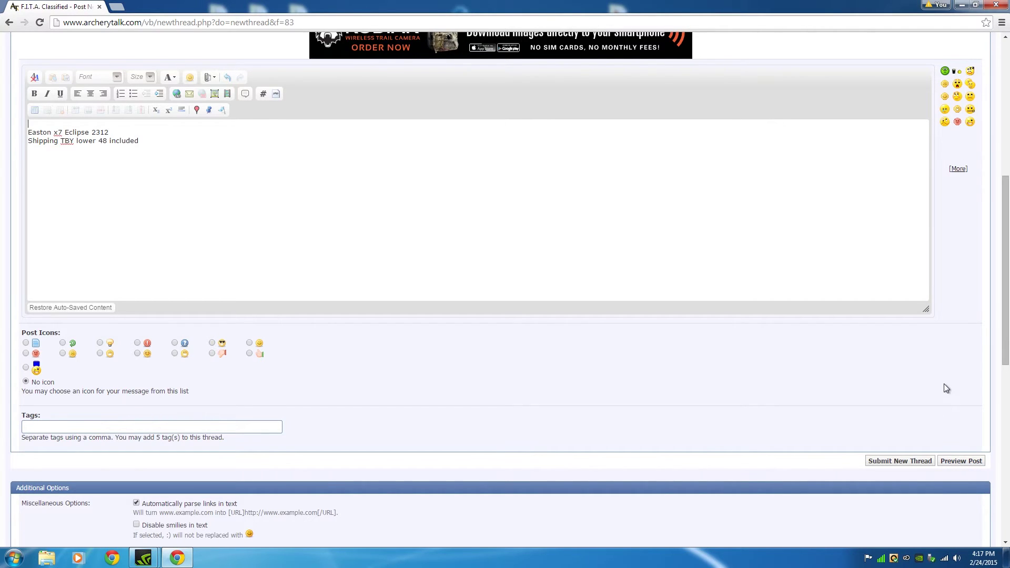
pyautogui.click(966, 461)
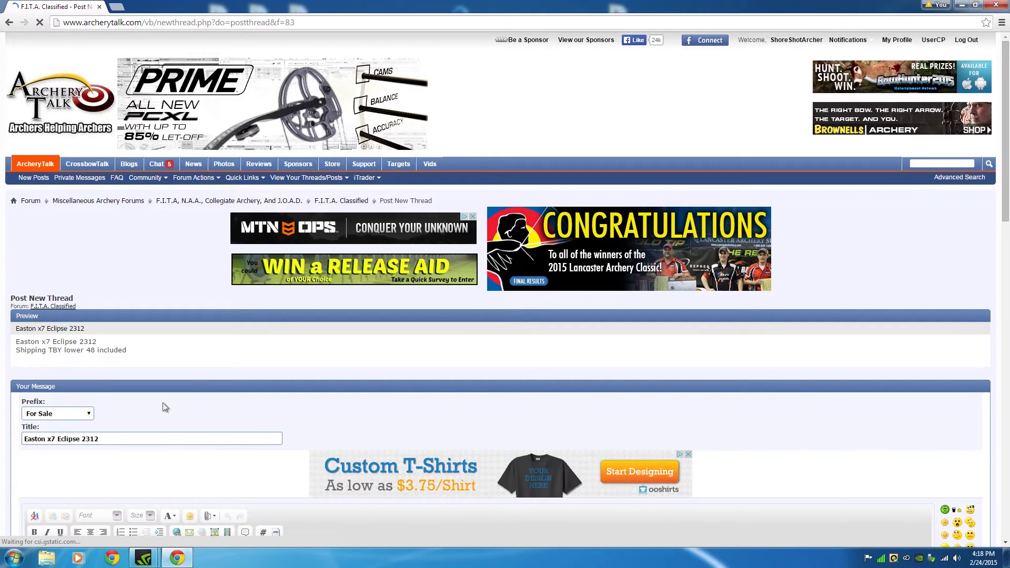
pyautogui.moveTo(127, 354); pyautogui.dragTo(16, 341)
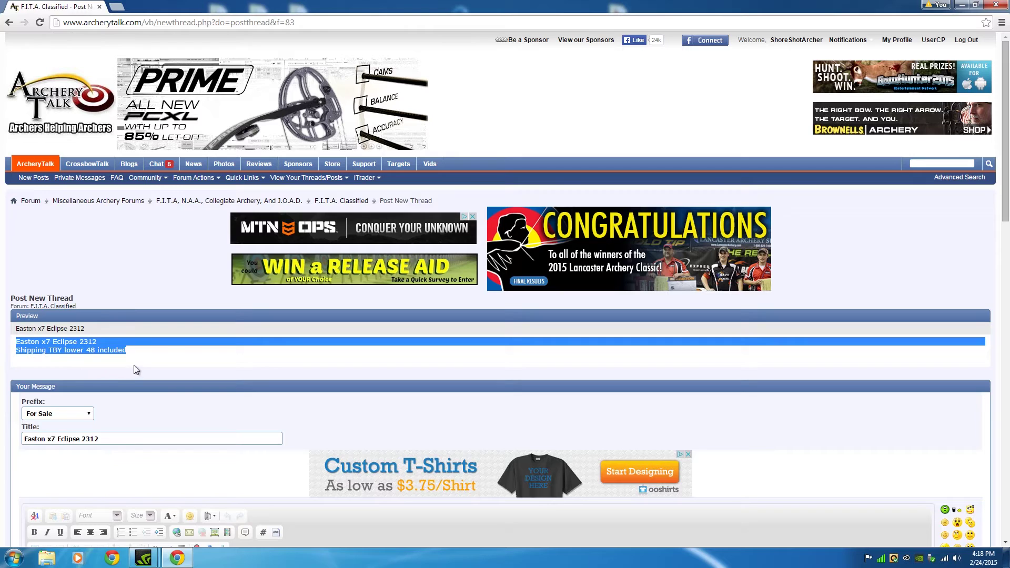
pyautogui.scroll(-4, 200, 370)
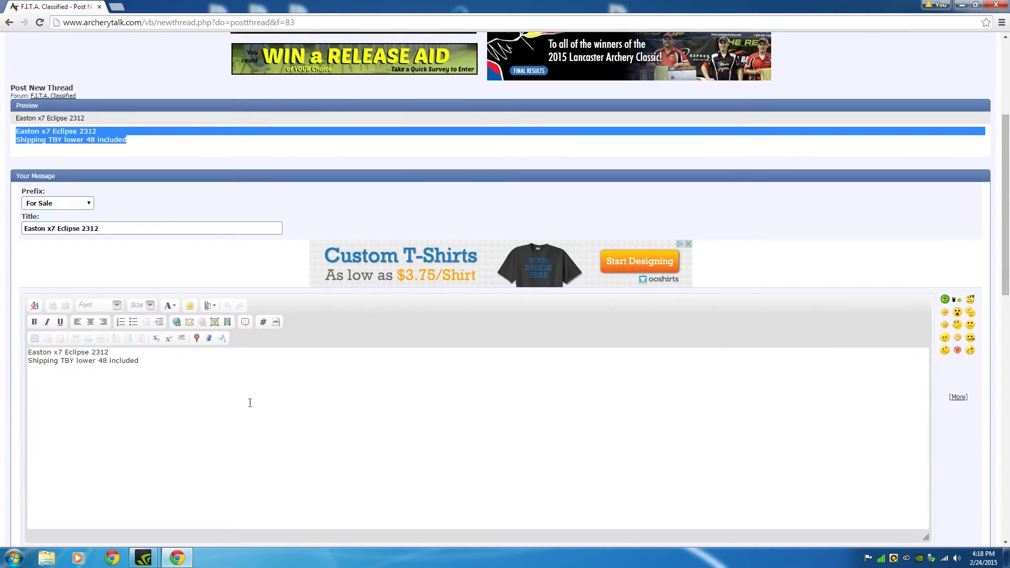
pyautogui.click(250, 403)
# Tag the thread with "Easton, arrows, 2312".
pyautogui.scroll(-3, 251, 402)
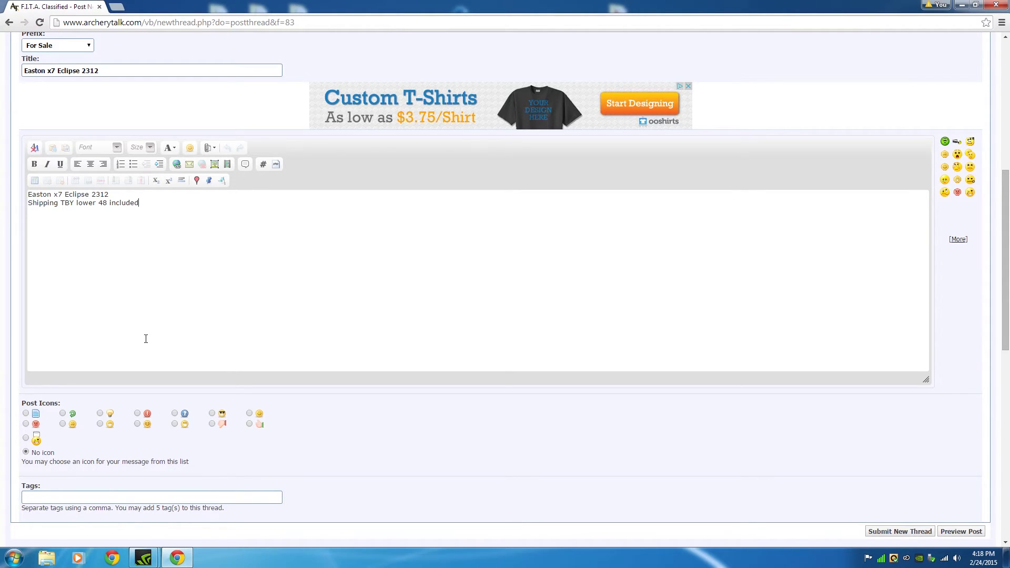
pyautogui.scroll(-1, 146, 339)
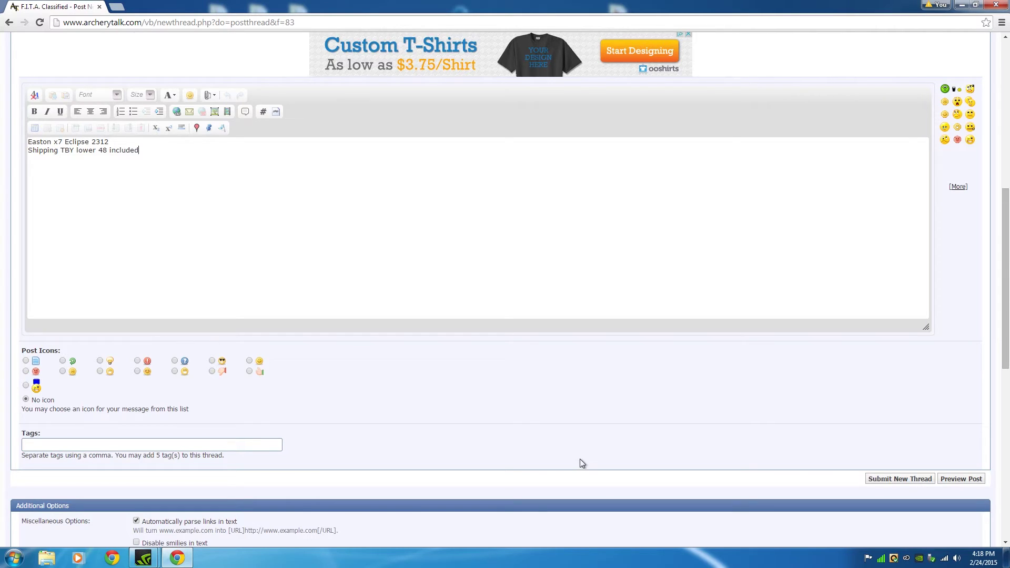
pyautogui.scroll(1, 910, 515)
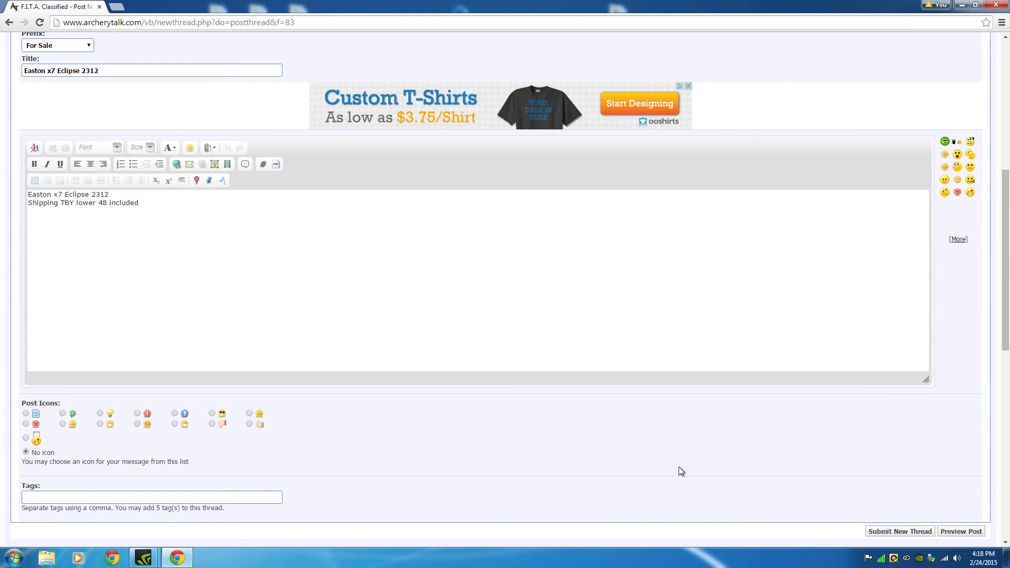
pyautogui.scroll(-3, 429, 408)
pyautogui.click(126, 339)
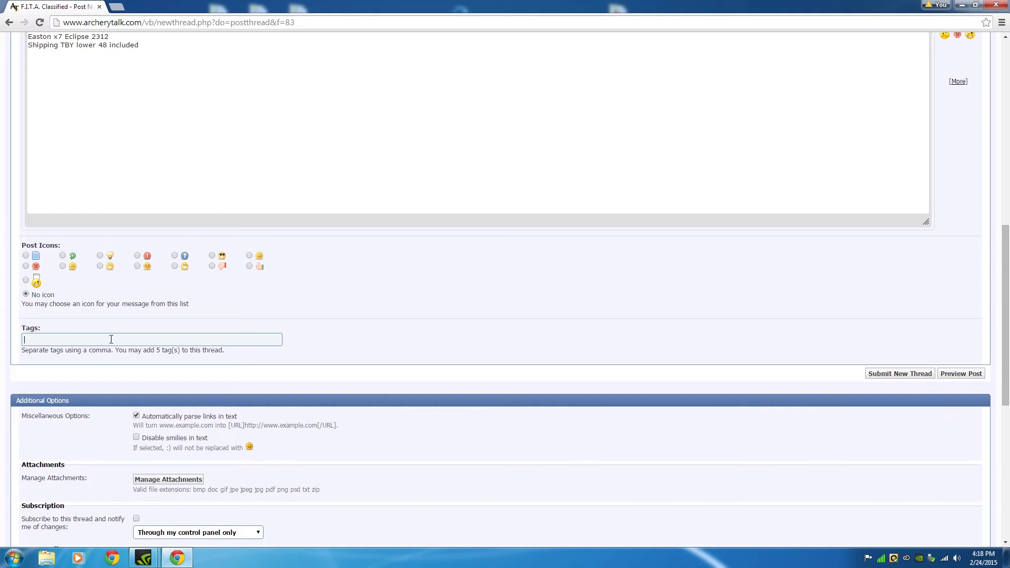
pyautogui.scroll(1, 102, 330)
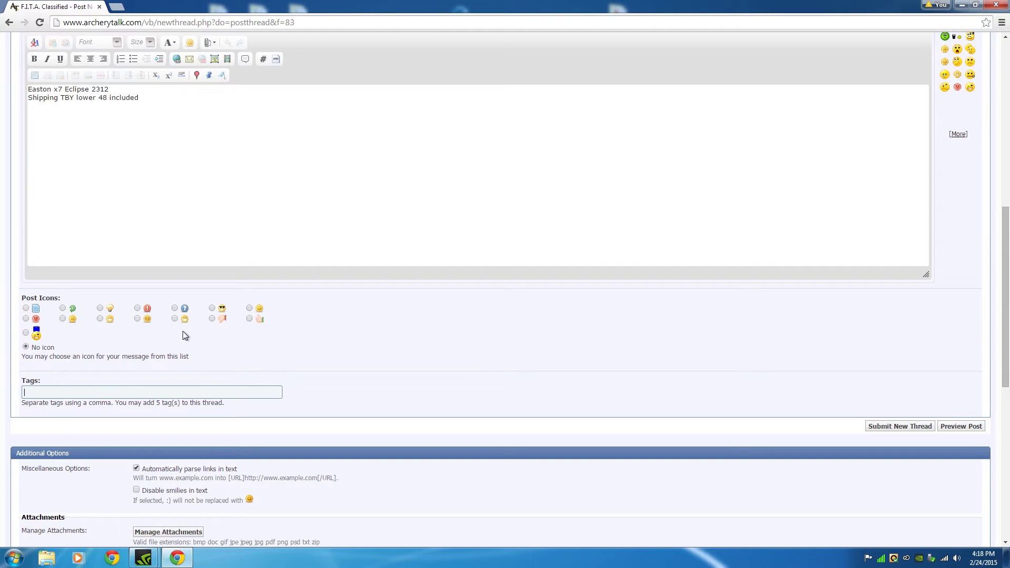
pyautogui.write('E')
pyautogui.write('a')
pyautogui.write('sti')
pyautogui.write('on, ')
pyautogui.write('arrow')
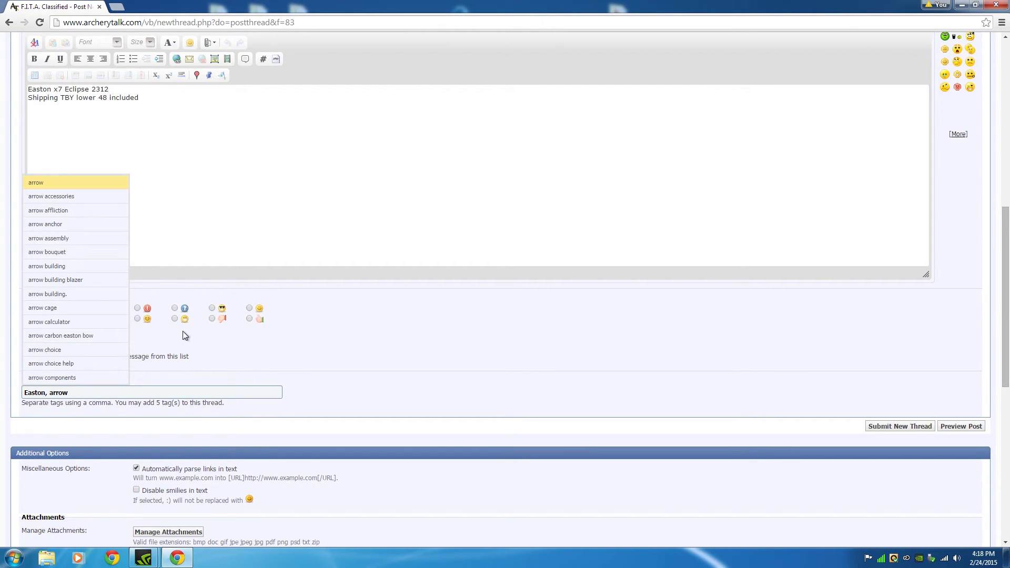
pyautogui.write('s, 2312')
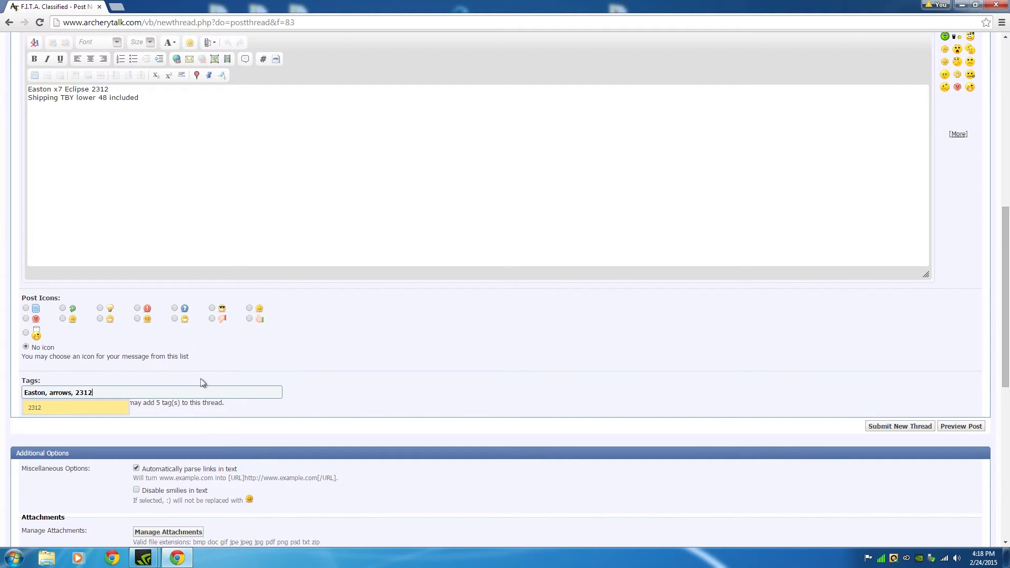
pyautogui.click(213, 371)
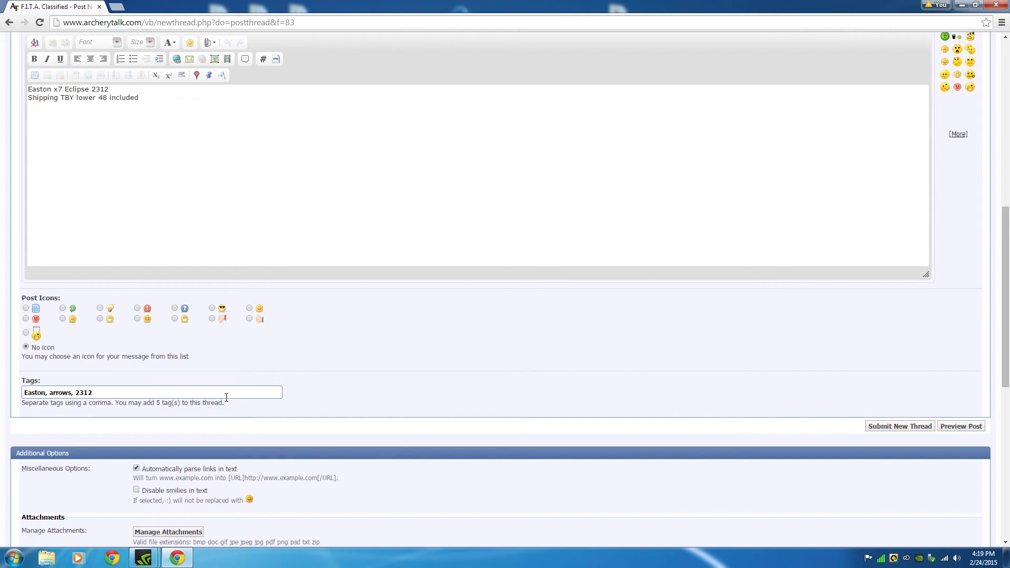
# Leave the new-thread form and open your own existing for-sale thread "Easton X7 Eclipse 2312 *Brand New".
pyautogui.scroll(6, 226, 397)
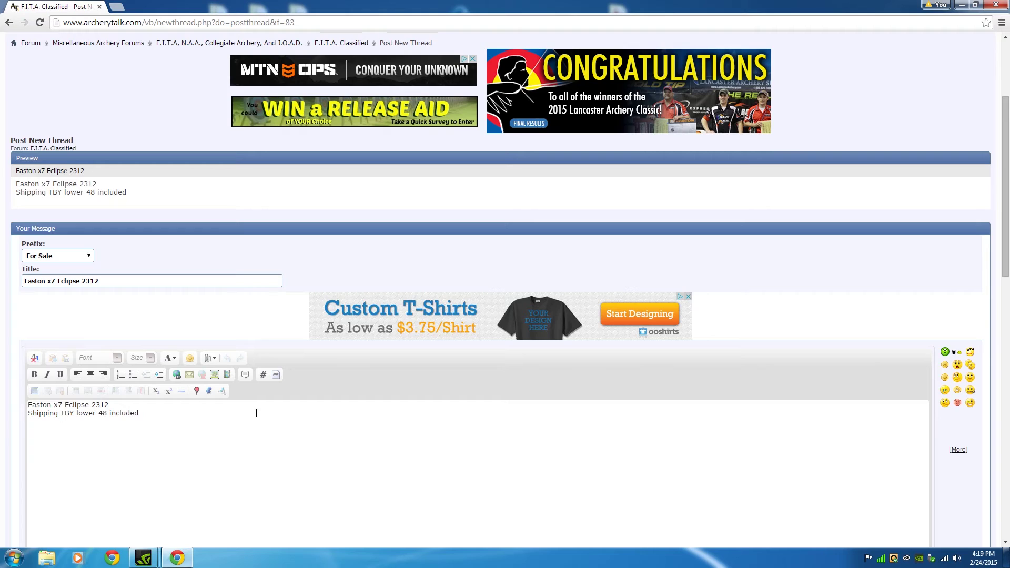
pyautogui.scroll(3, 256, 414)
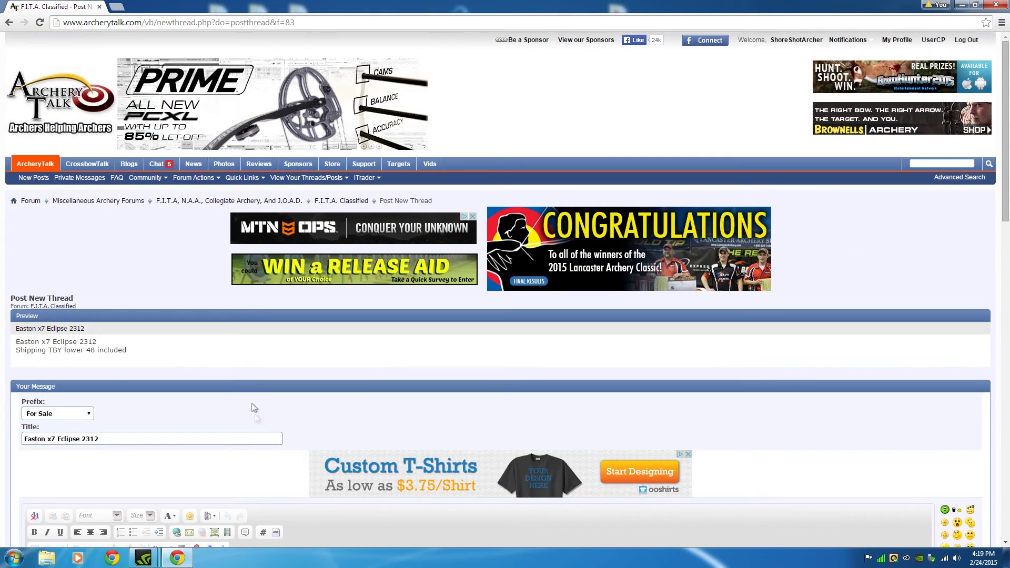
pyautogui.click(338, 182)
pyautogui.click(307, 207)
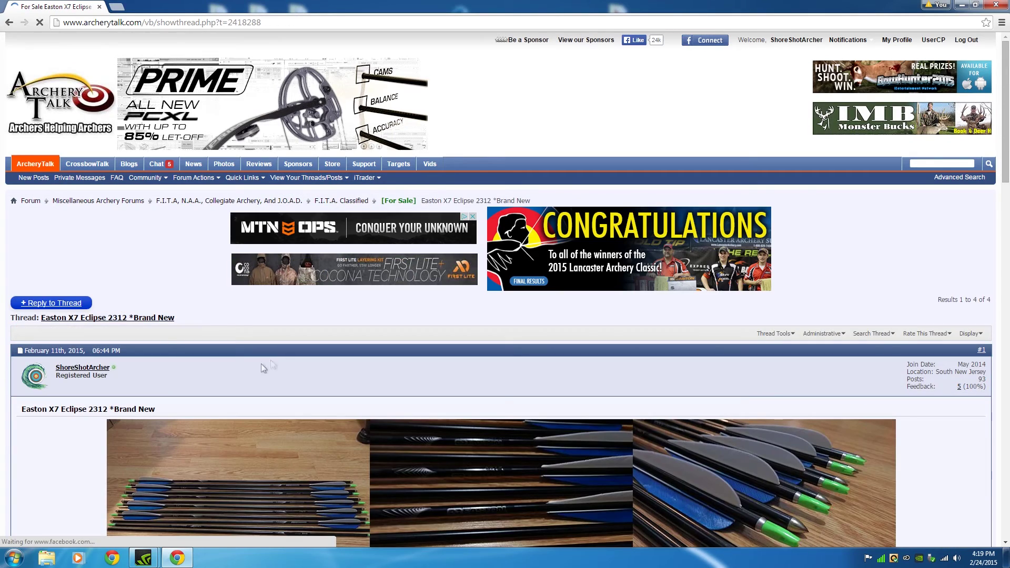
# Examine the finished listing's photos, price, shipping terms and arrow details, as well as the replies below it.
pyautogui.scroll(-1, 272, 383)
pyautogui.scroll(-6, 274, 389)
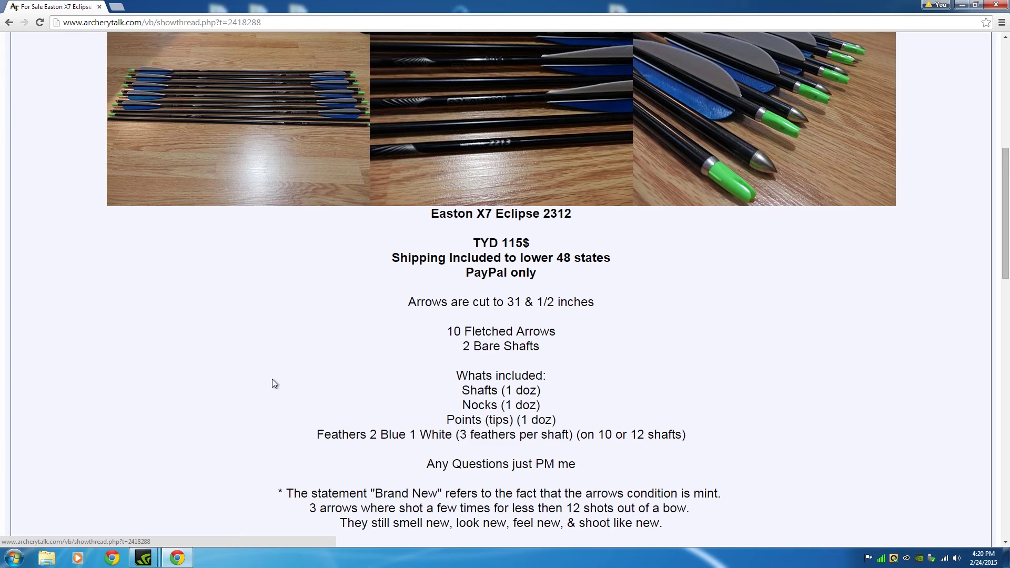
pyautogui.scroll(2, 272, 380)
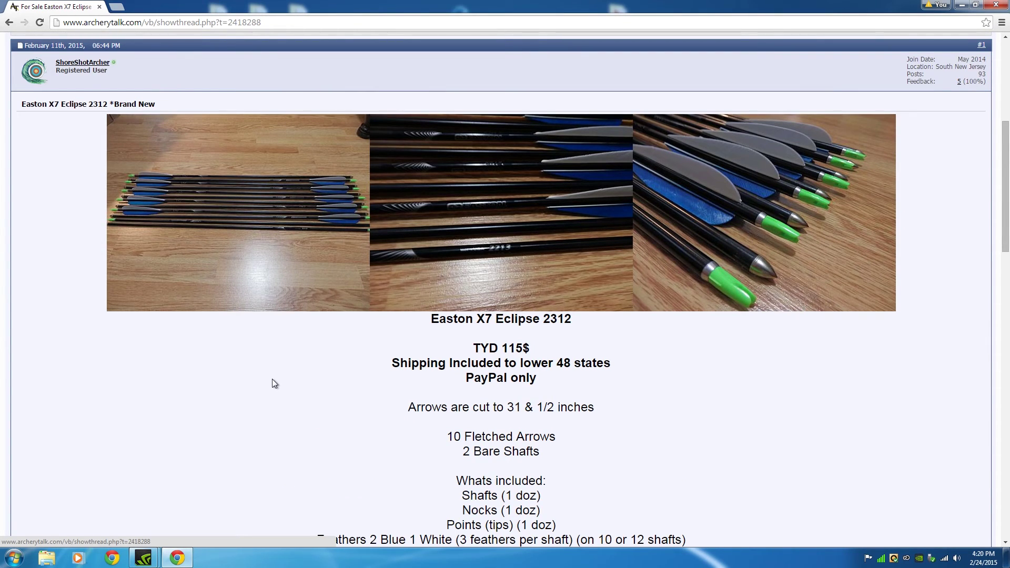
pyautogui.scroll(-2, 267, 334)
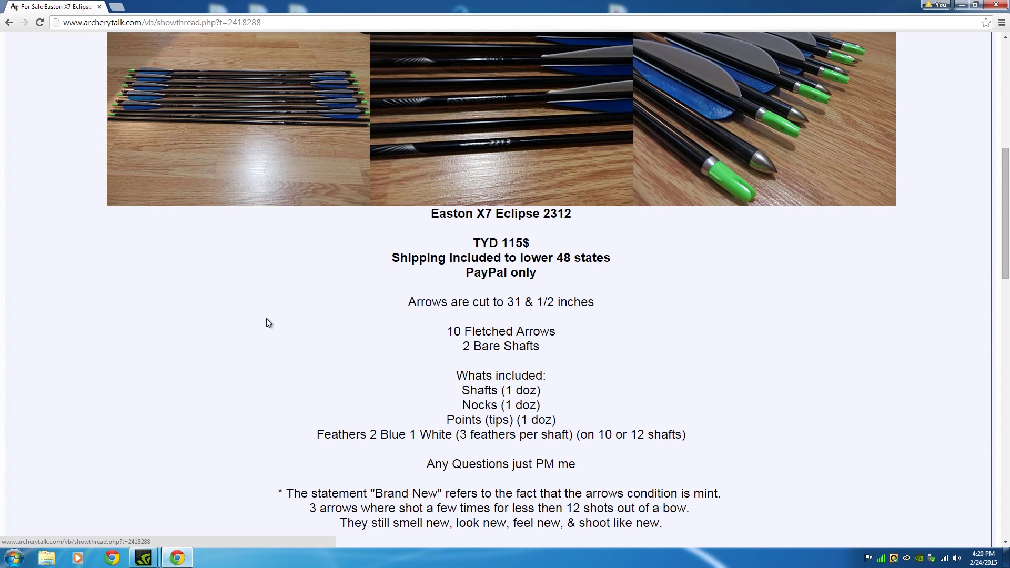
pyautogui.scroll(2, 298, 351)
pyautogui.scroll(-3, 333, 380)
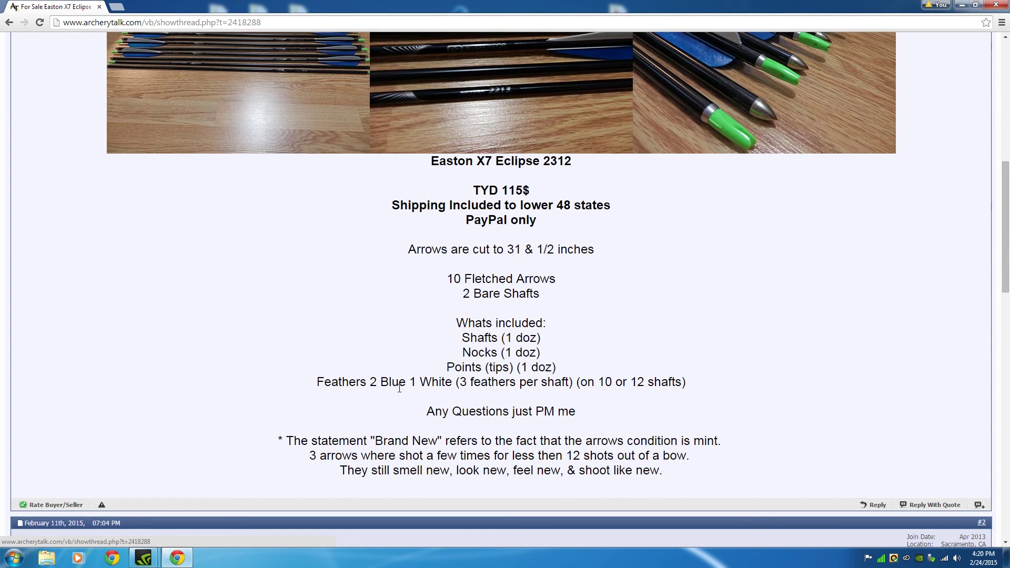
pyautogui.scroll(-2, 321, 382)
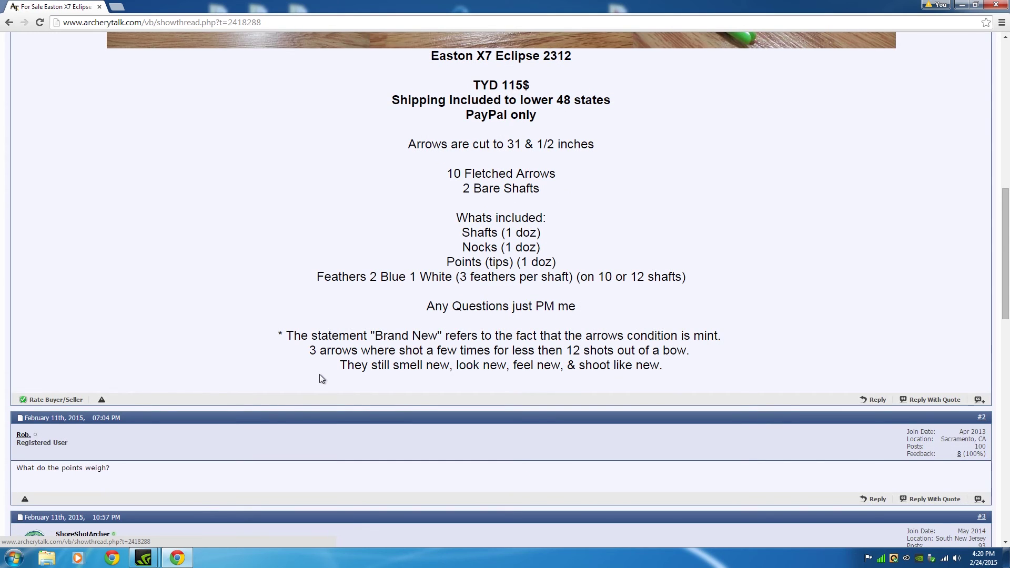
pyautogui.scroll(-2, 192, 434)
pyautogui.scroll(-1, 193, 437)
pyautogui.scroll(-1, 190, 432)
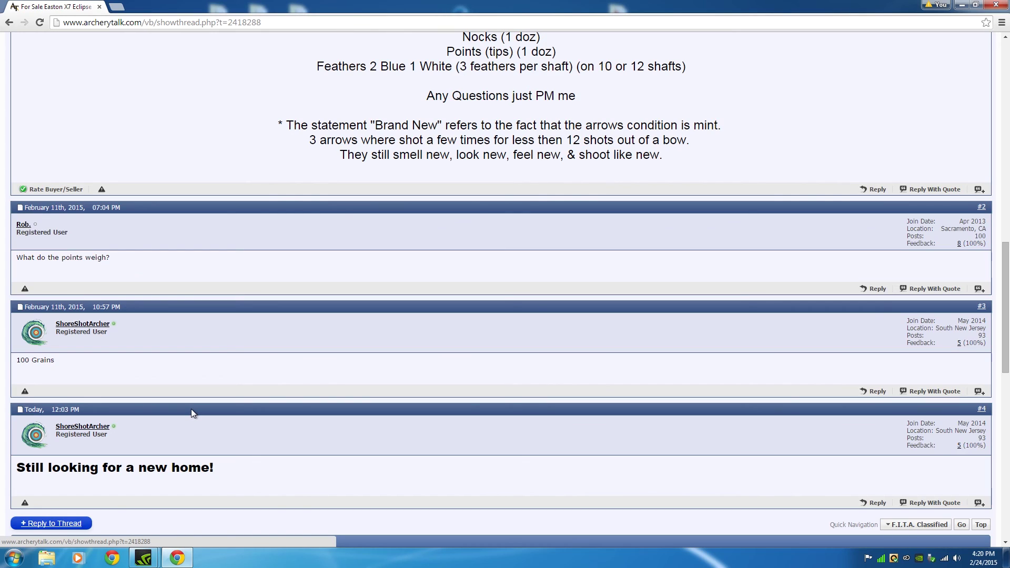
pyautogui.scroll(9, 205, 408)
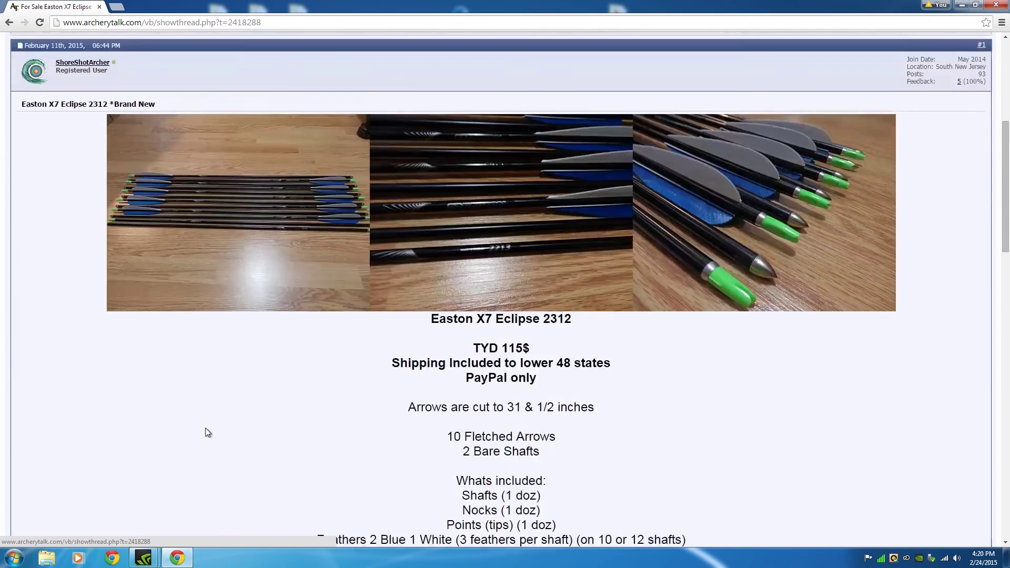
# Return to the ArcheryTalk forum index and look over the list of forums.
pyautogui.scroll(5, 205, 432)
pyautogui.click(32, 112)
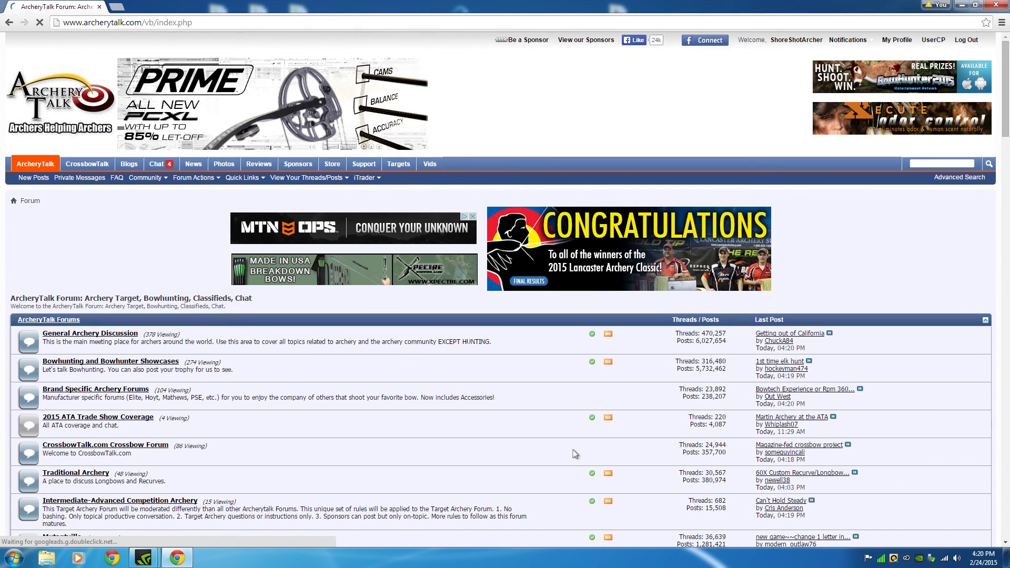
pyautogui.scroll(-2, 574, 447)
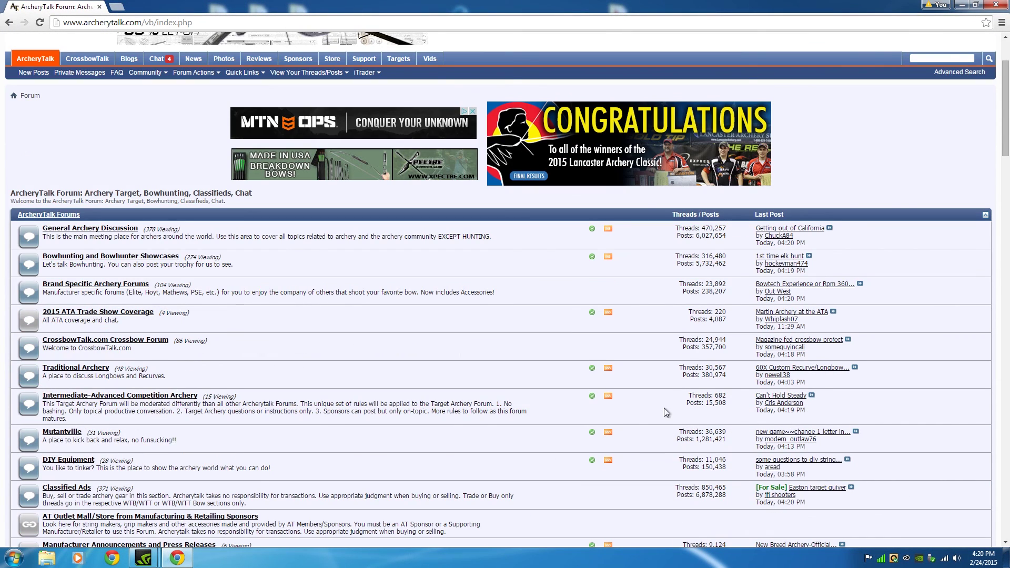